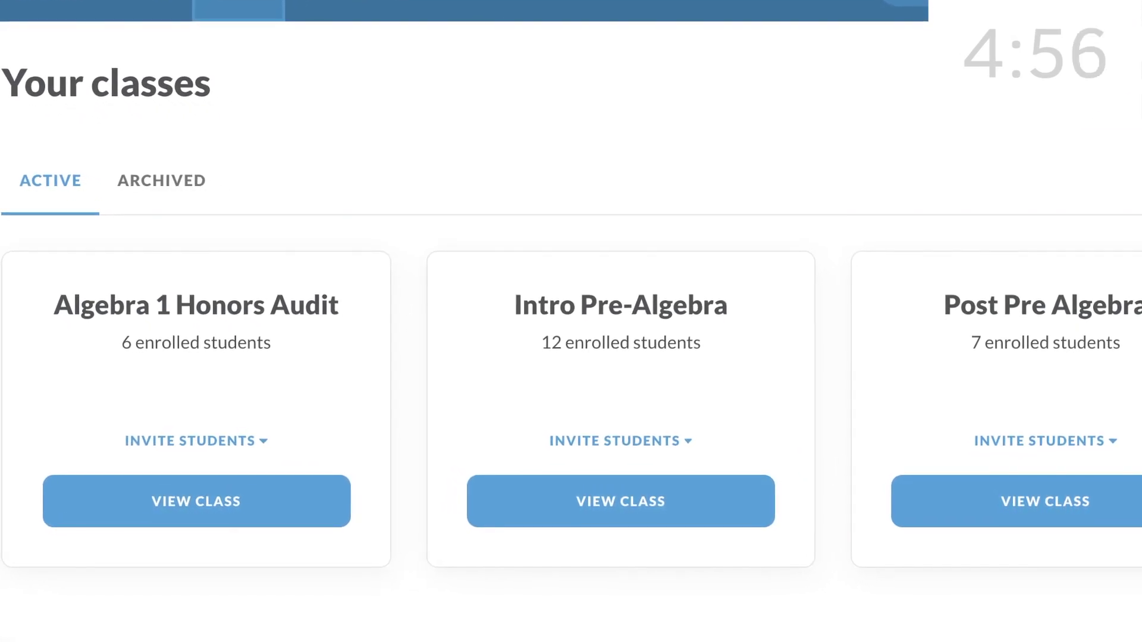
# - From Intro Pre-Algebra's Assignments tab, create an assignment via the Foundations of Algebra subject guide
pyautogui.click(612, 497)
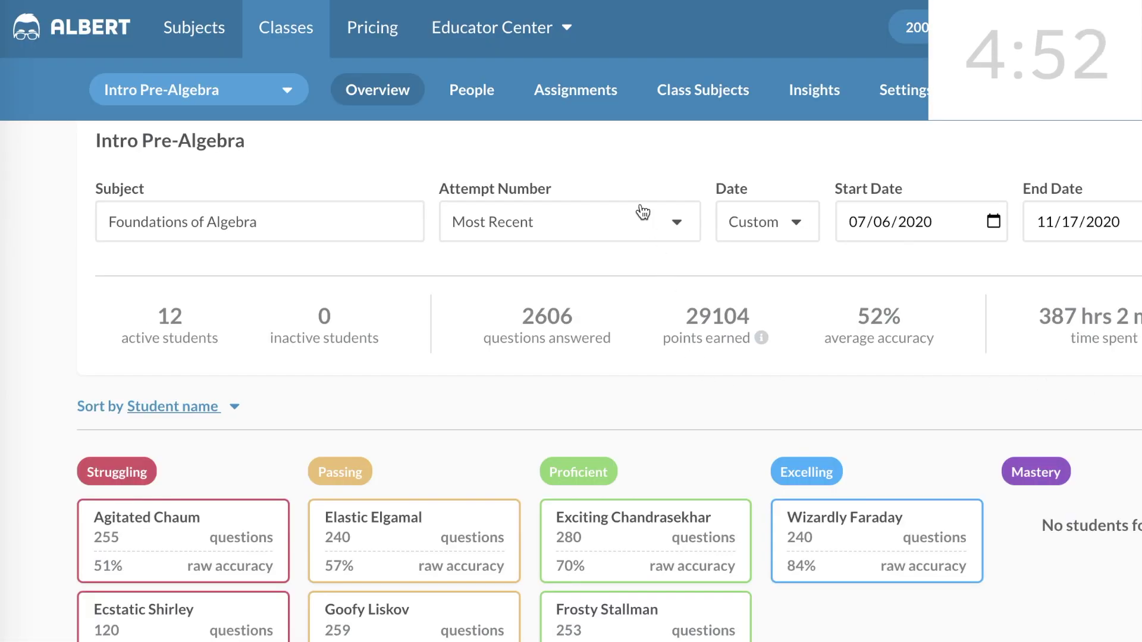
pyautogui.click(581, 96)
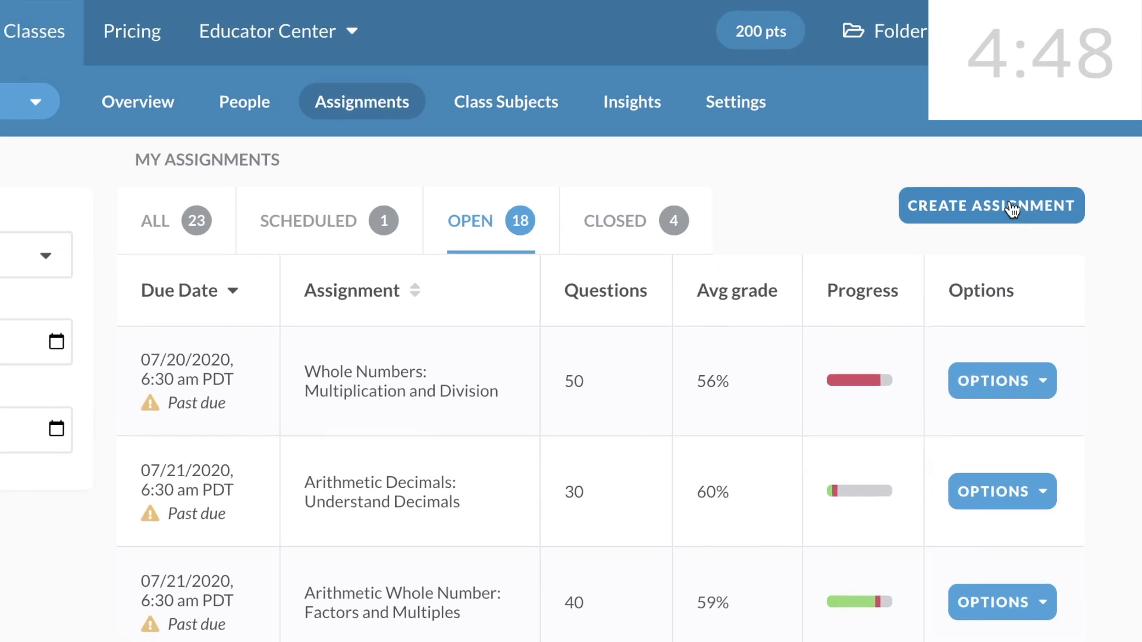
pyautogui.click(1041, 198)
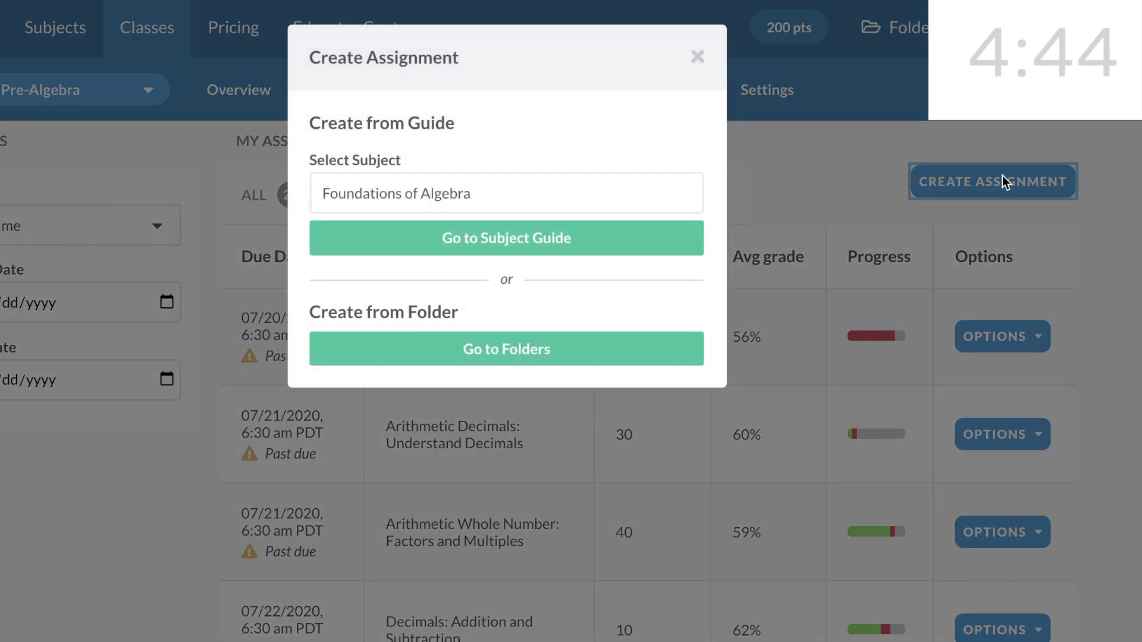
pyautogui.click(498, 237)
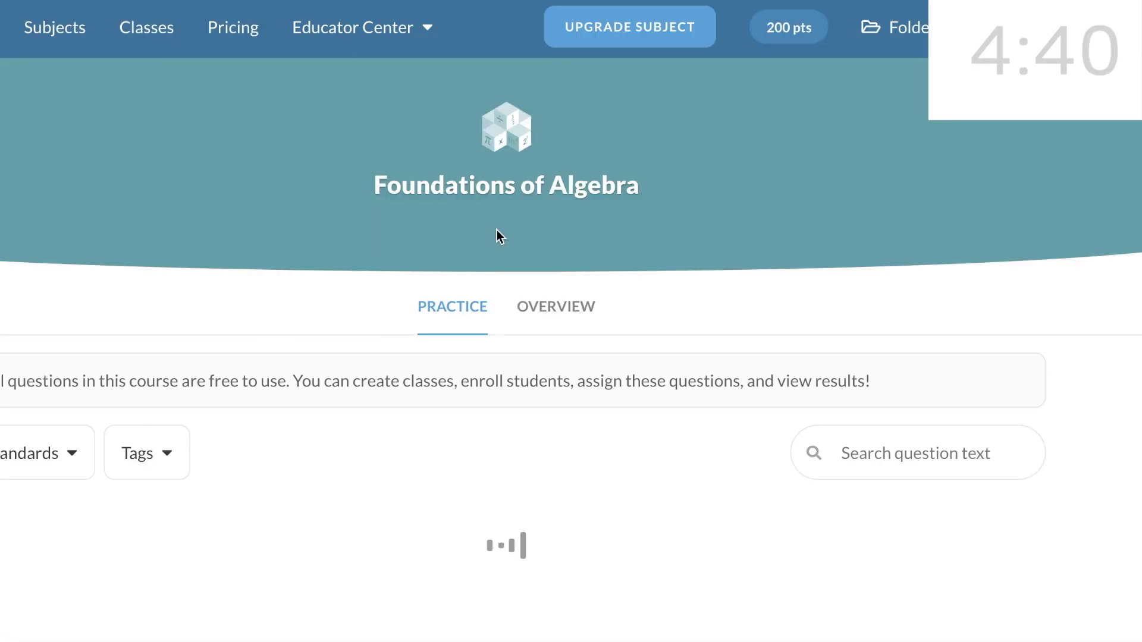
# - Scroll past the Arithmetic, Decimals and Fractions sections down to the Fractions: Division levels
pyautogui.scroll(-5, 496, 230)
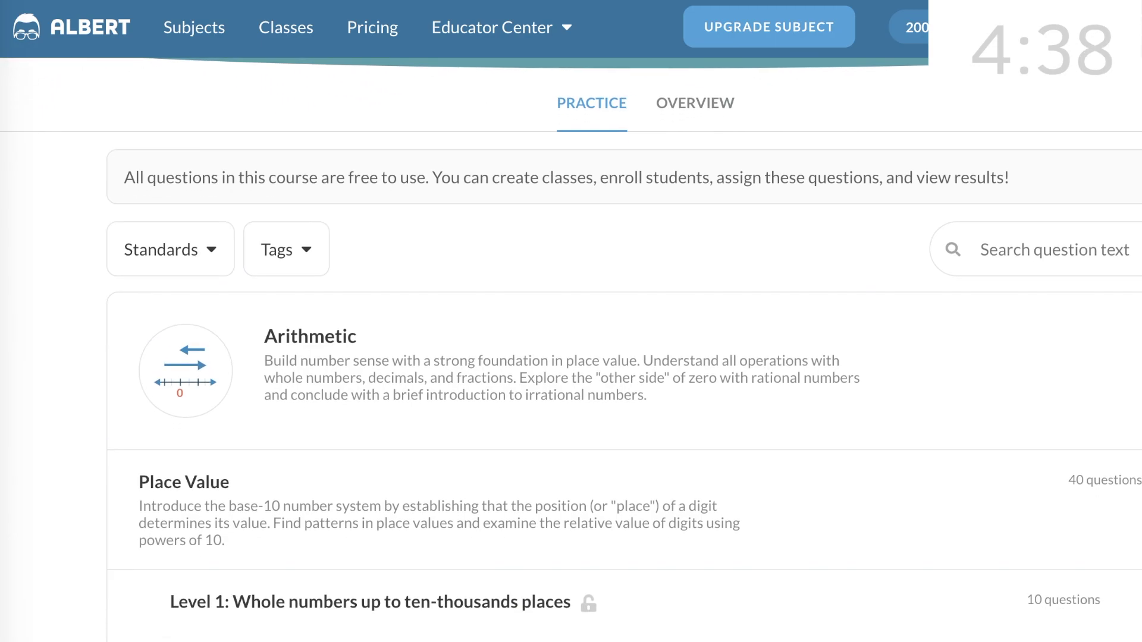
pyautogui.scroll(-2, 571, 357)
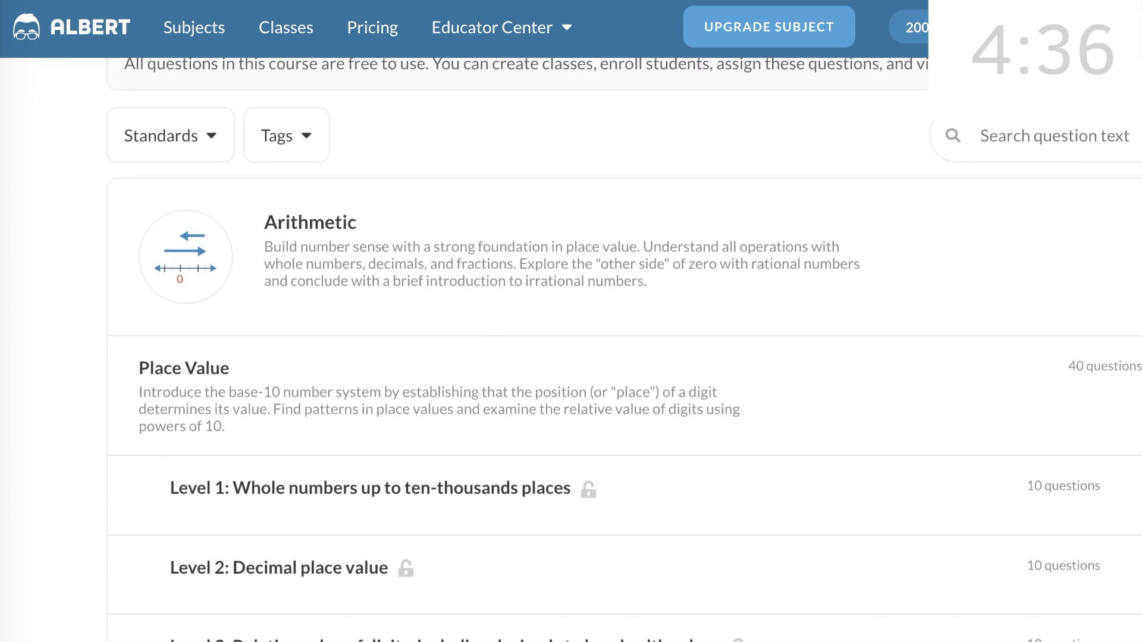
pyautogui.scroll(-4, 571, 356)
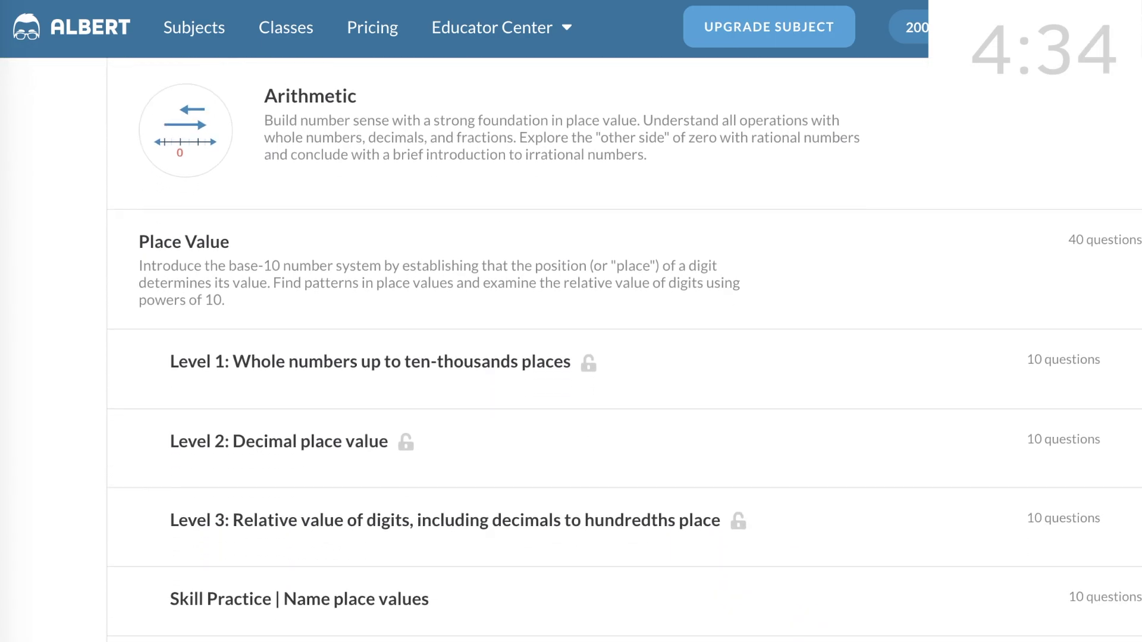
pyautogui.scroll(-14, 571, 357)
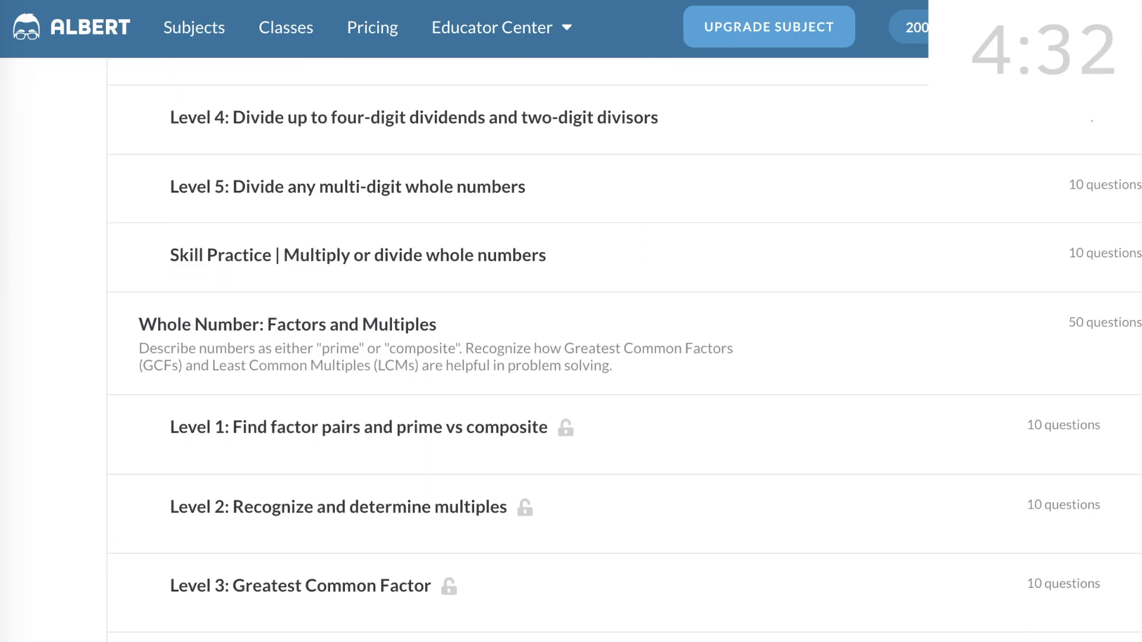
pyautogui.scroll(-19, 571, 356)
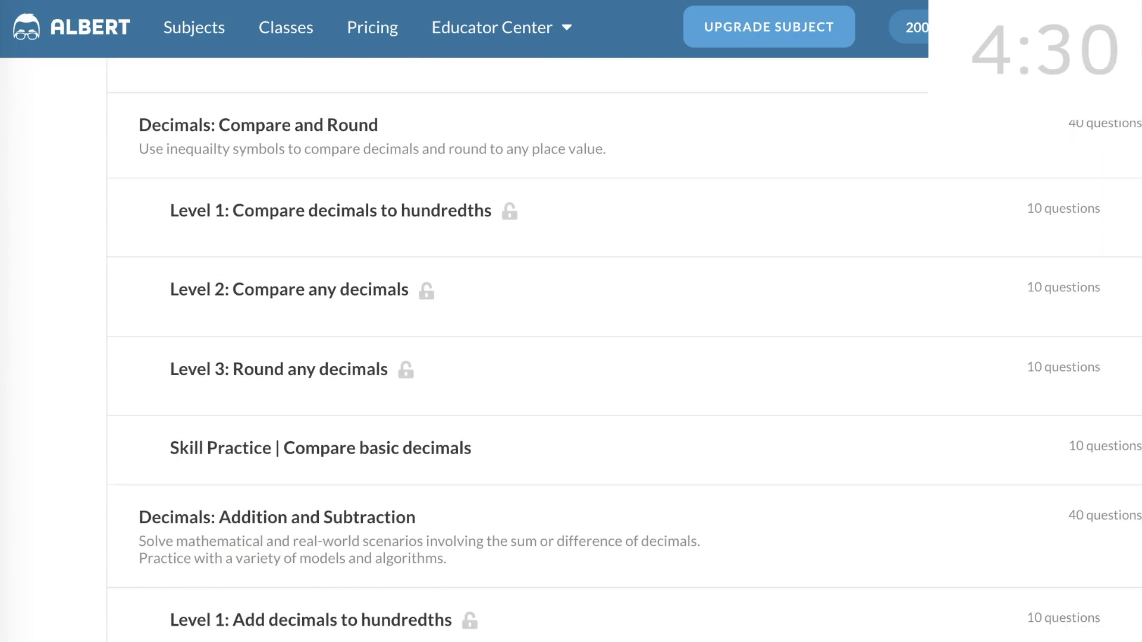
pyautogui.scroll(-15, 571, 356)
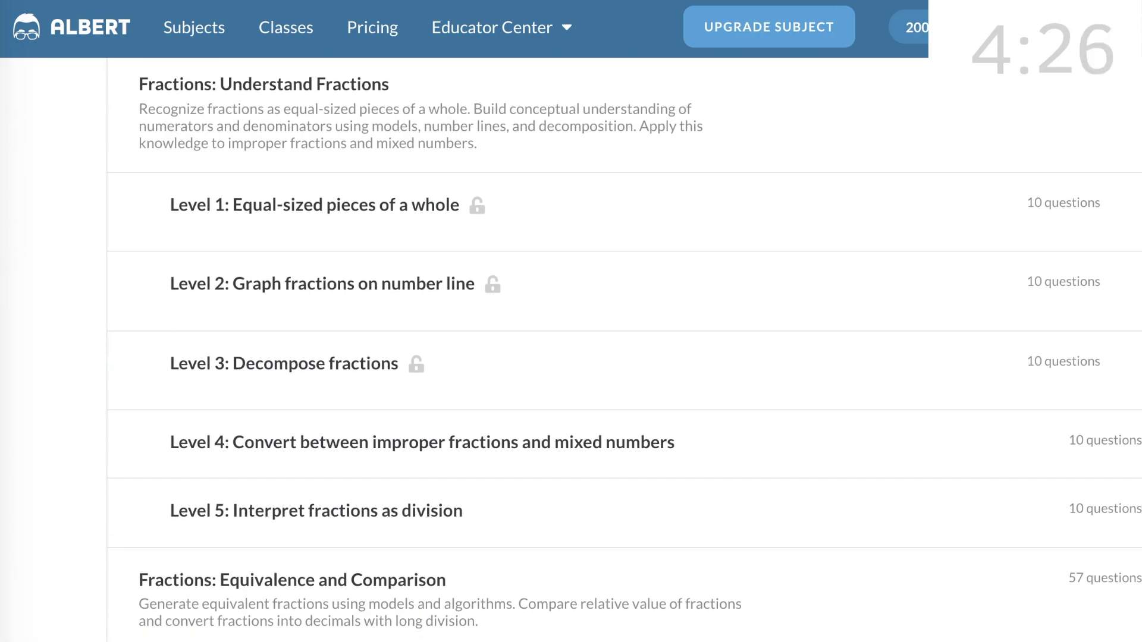
pyautogui.scroll(-4, 571, 357)
pyautogui.scroll(-4, 571, 357)
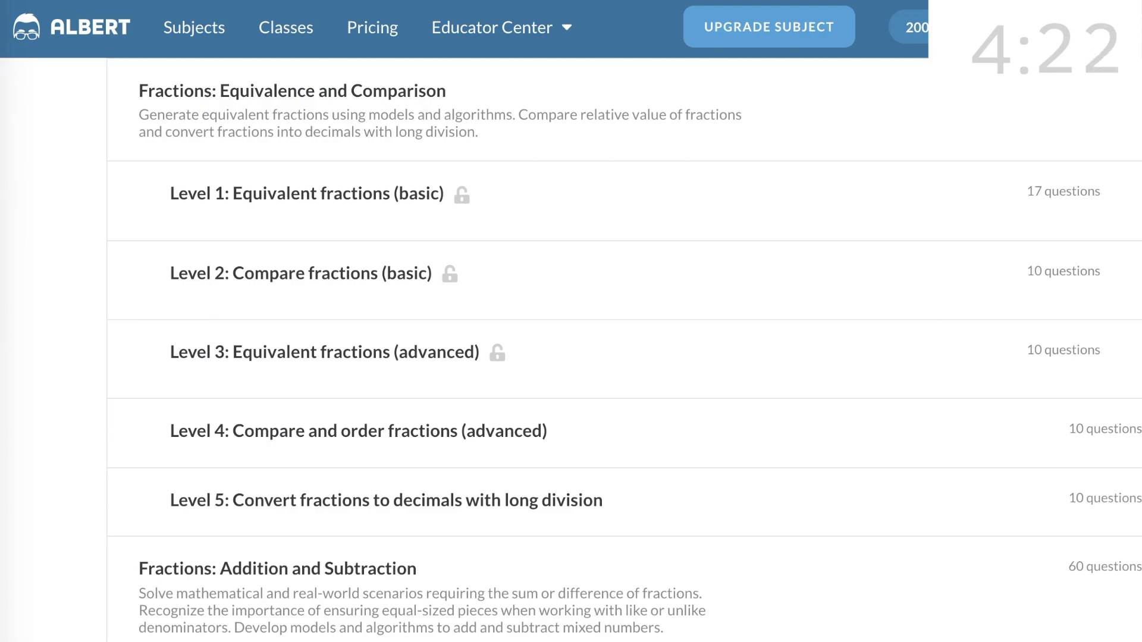
pyautogui.scroll(-7, 571, 357)
pyautogui.scroll(-1, 571, 357)
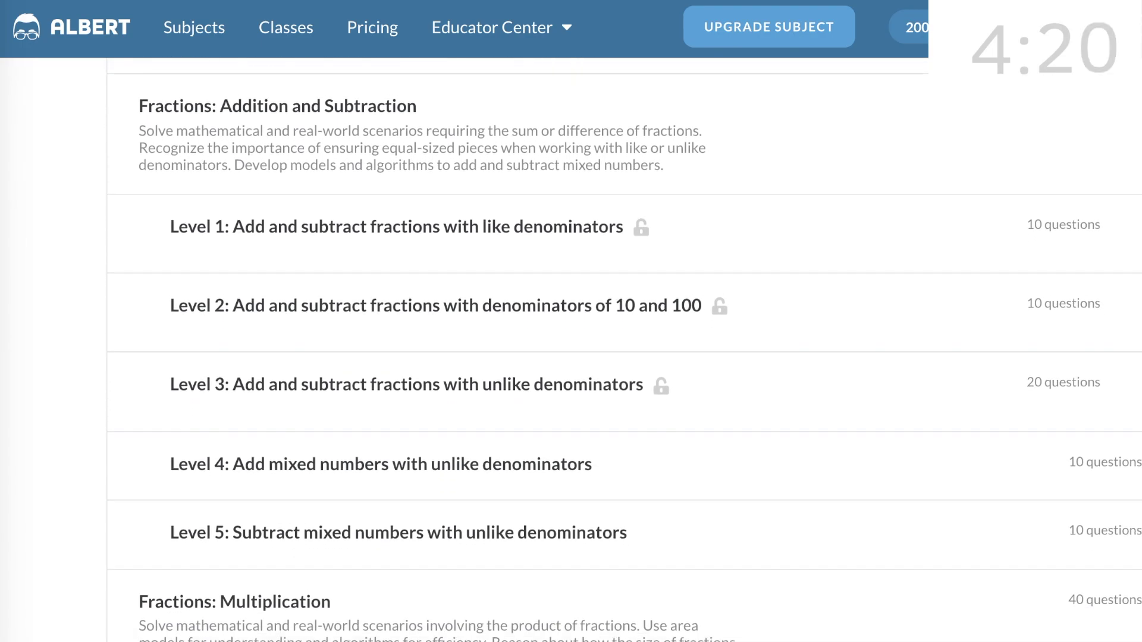
pyautogui.scroll(-8, 571, 357)
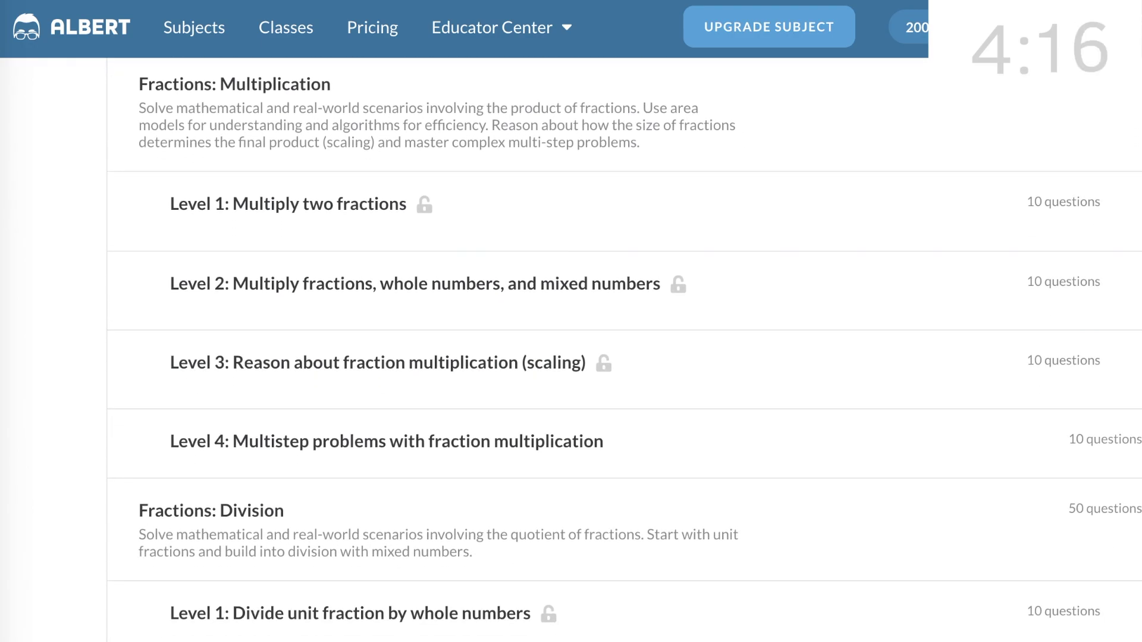
pyautogui.scroll(-7, 571, 357)
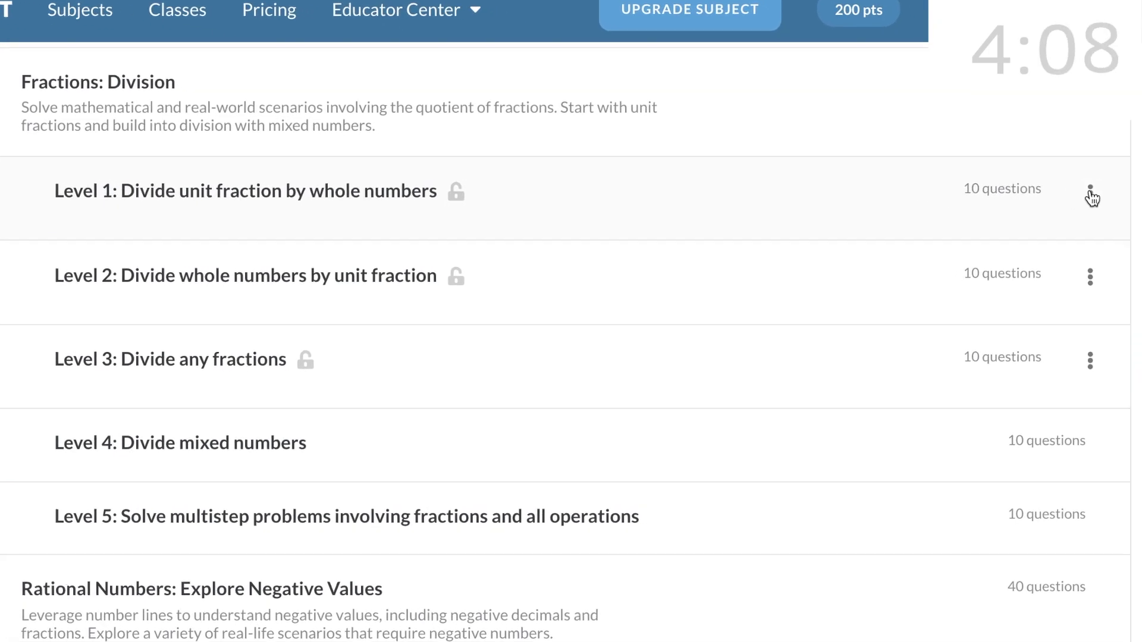
# - Quick Assign Level 1: Divide unit fraction by whole numbers to three Intro Pre-Algebra students
pyautogui.click(1112, 196)
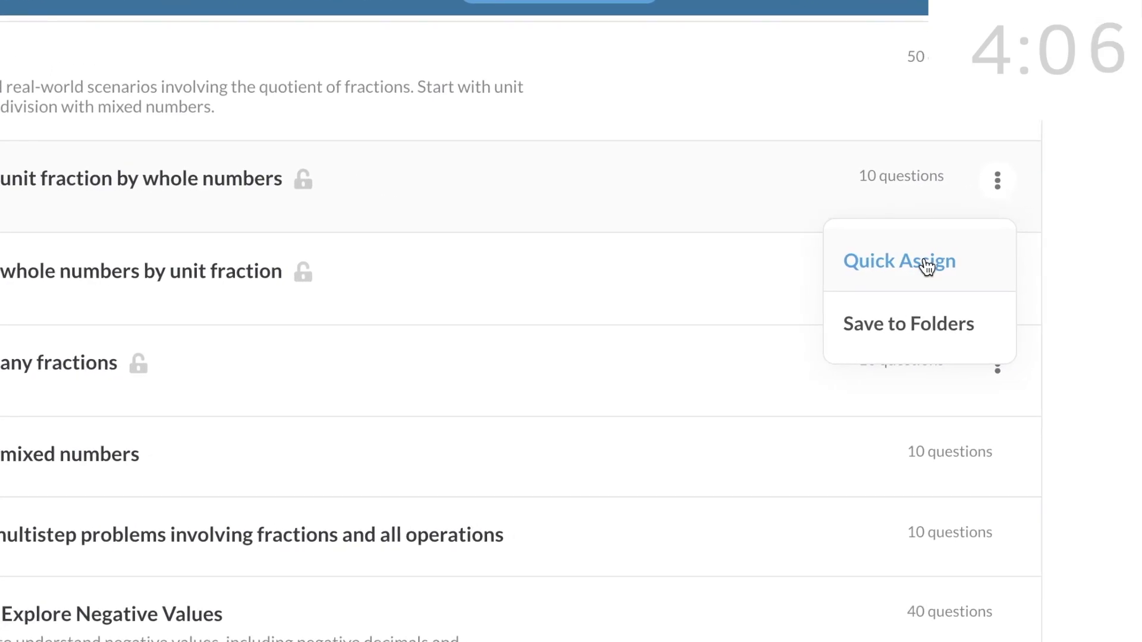
pyautogui.click(958, 263)
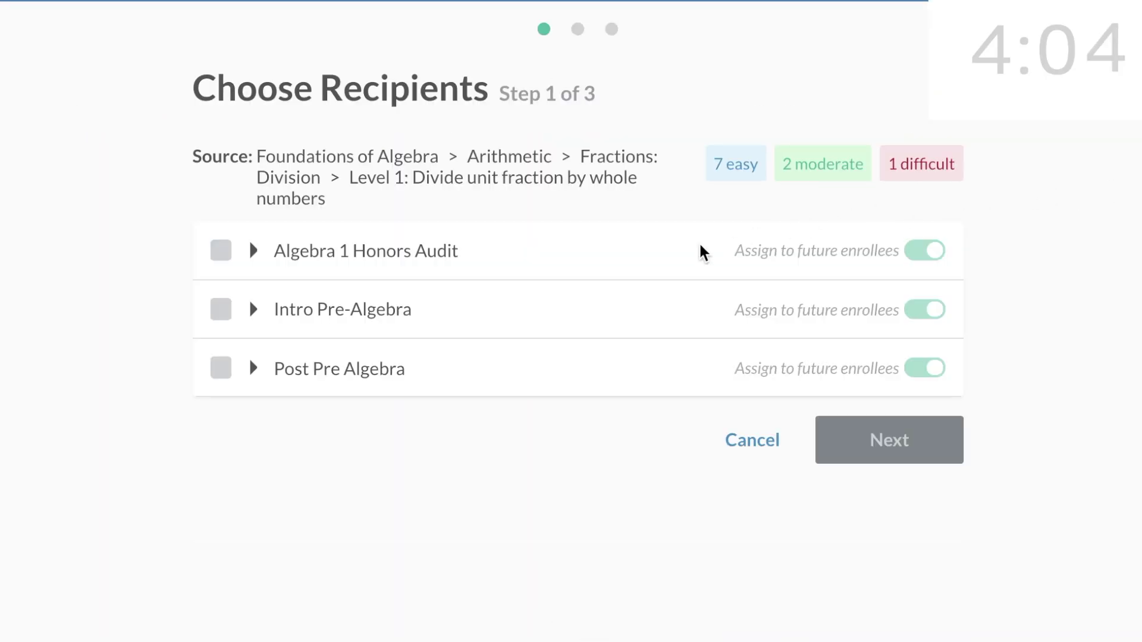
pyautogui.click(221, 311)
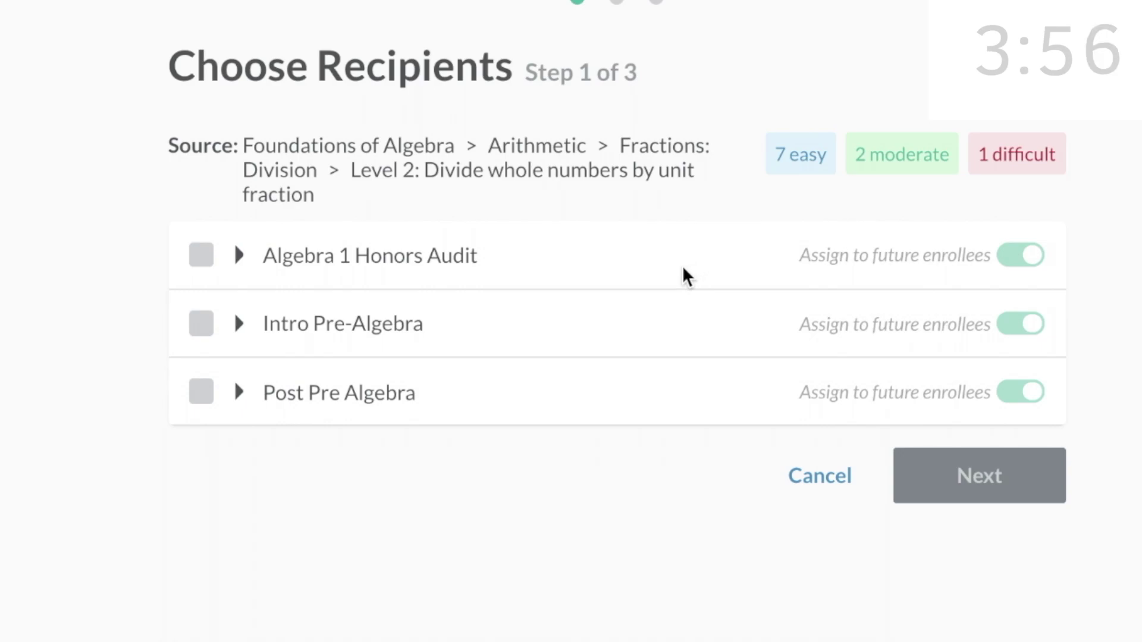
pyautogui.click(240, 324)
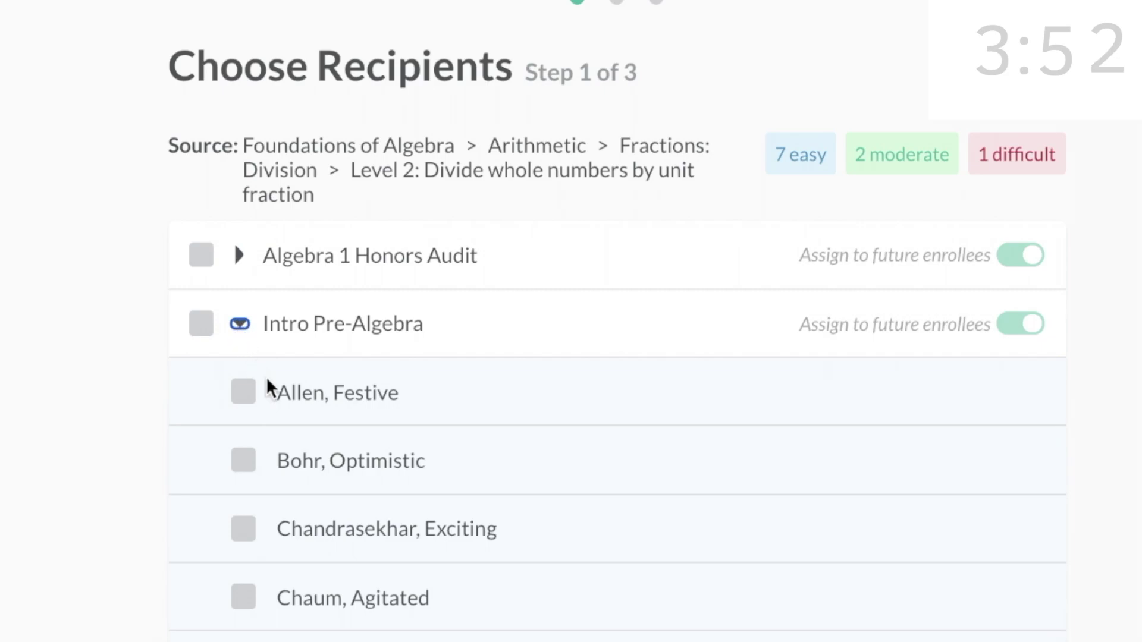
pyautogui.scroll(-2, 361, 524)
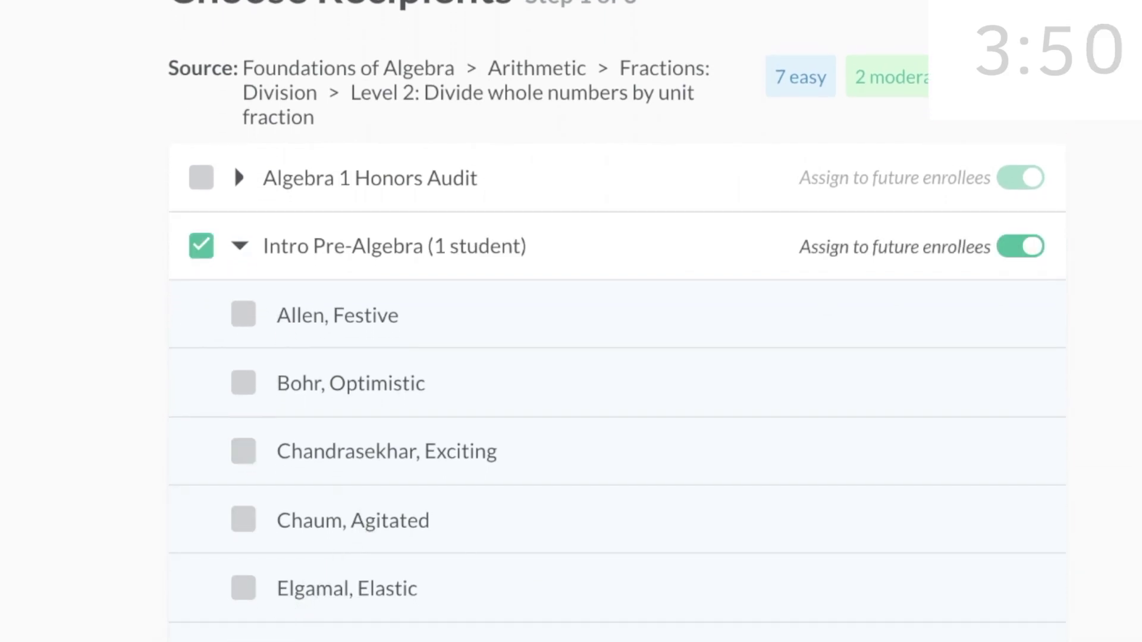
pyautogui.scroll(-8, 225, 492)
pyautogui.click(243, 324)
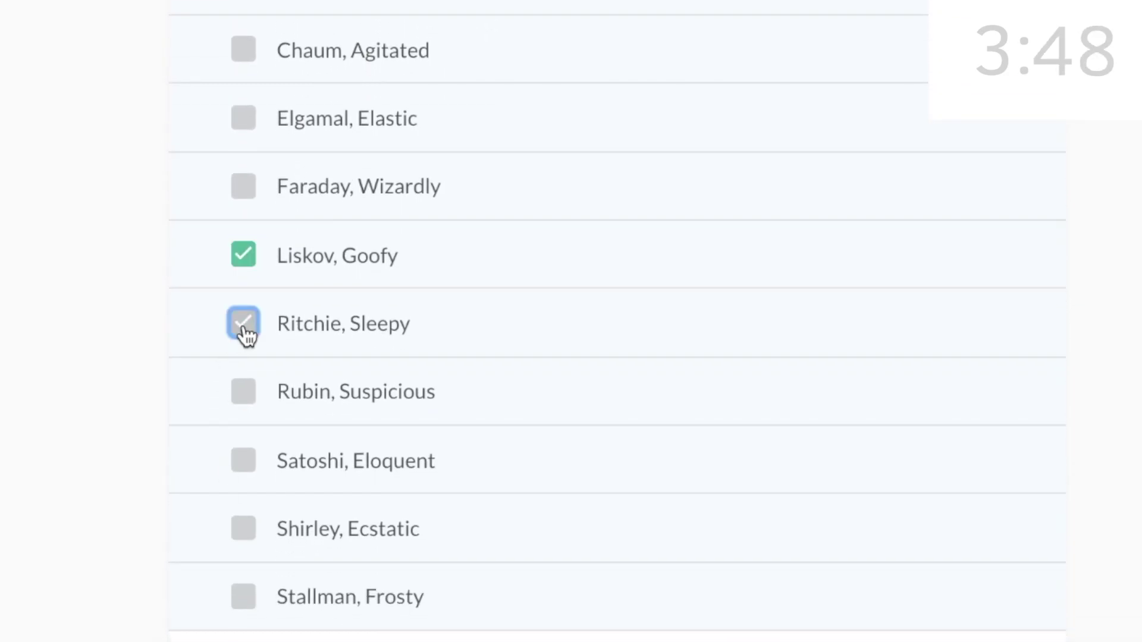
pyautogui.click(243, 393)
pyautogui.scroll(-1, 689, 519)
pyautogui.scroll(-2, 690, 523)
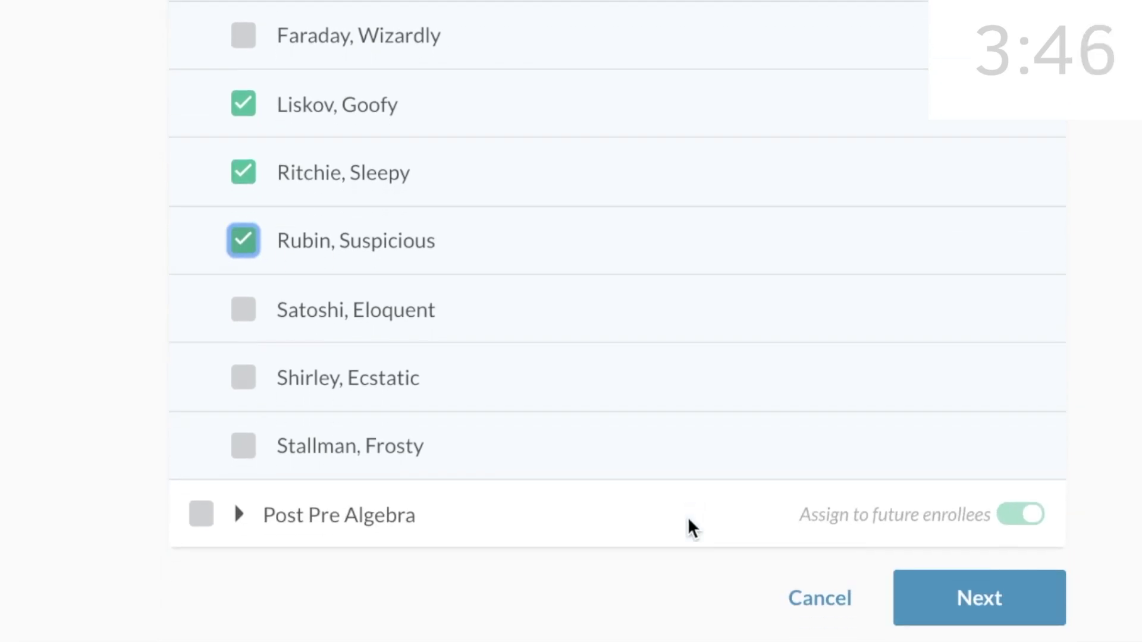
# - Title the assignment 'Dividing Fractions' and set its due date to 11/19/2020
pyautogui.click(976, 597)
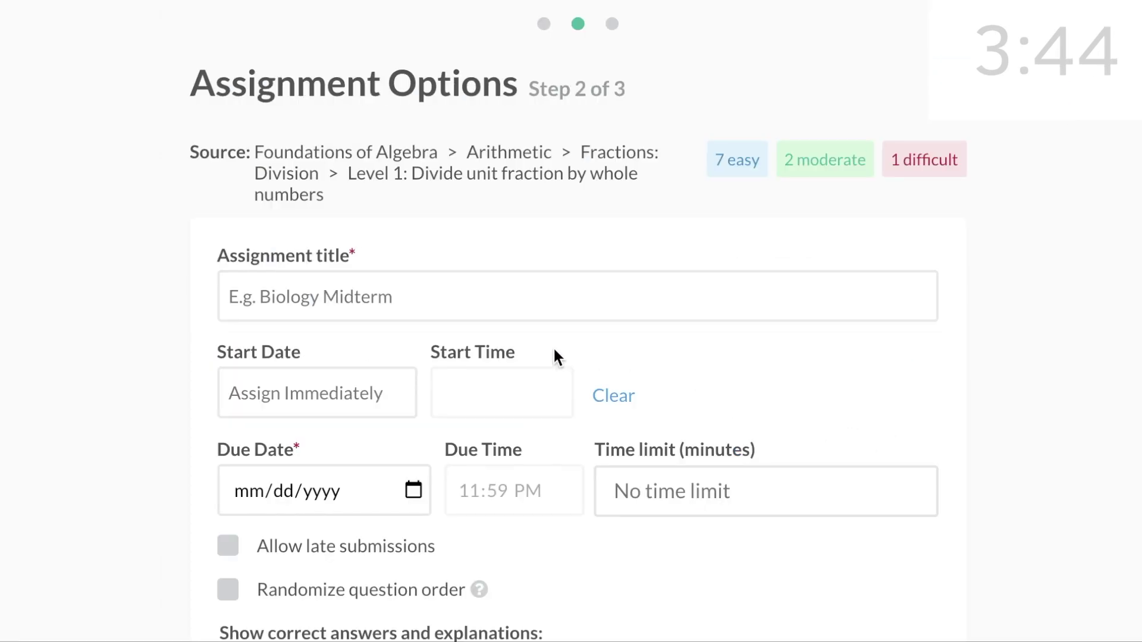
pyautogui.click(375, 291)
pyautogui.write('Dividing Fractions')
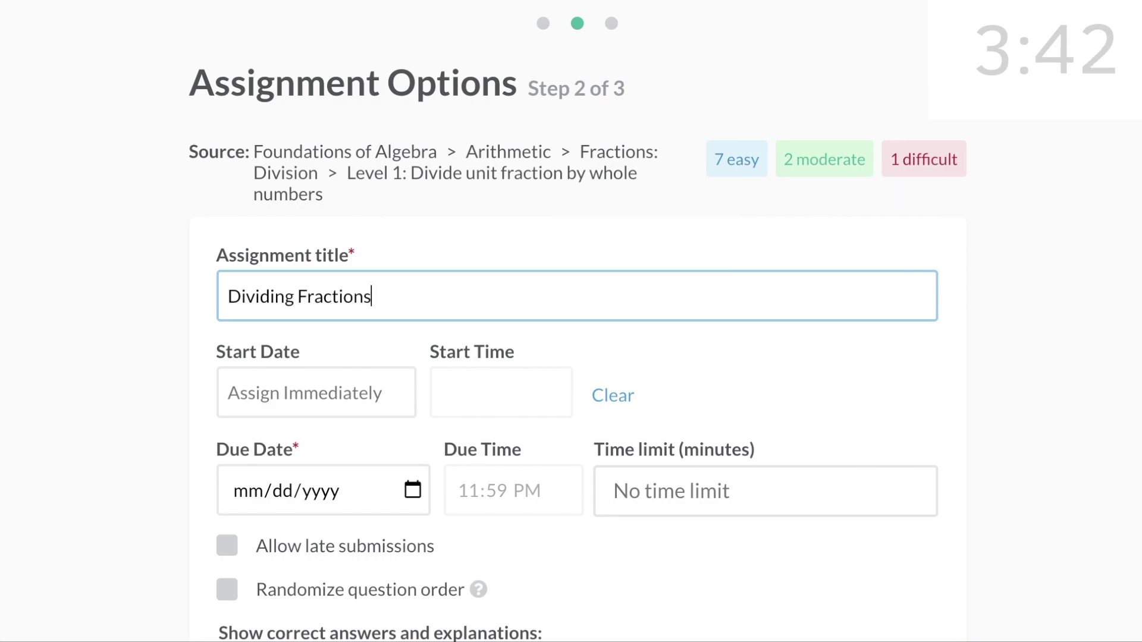
pyautogui.click(382, 378)
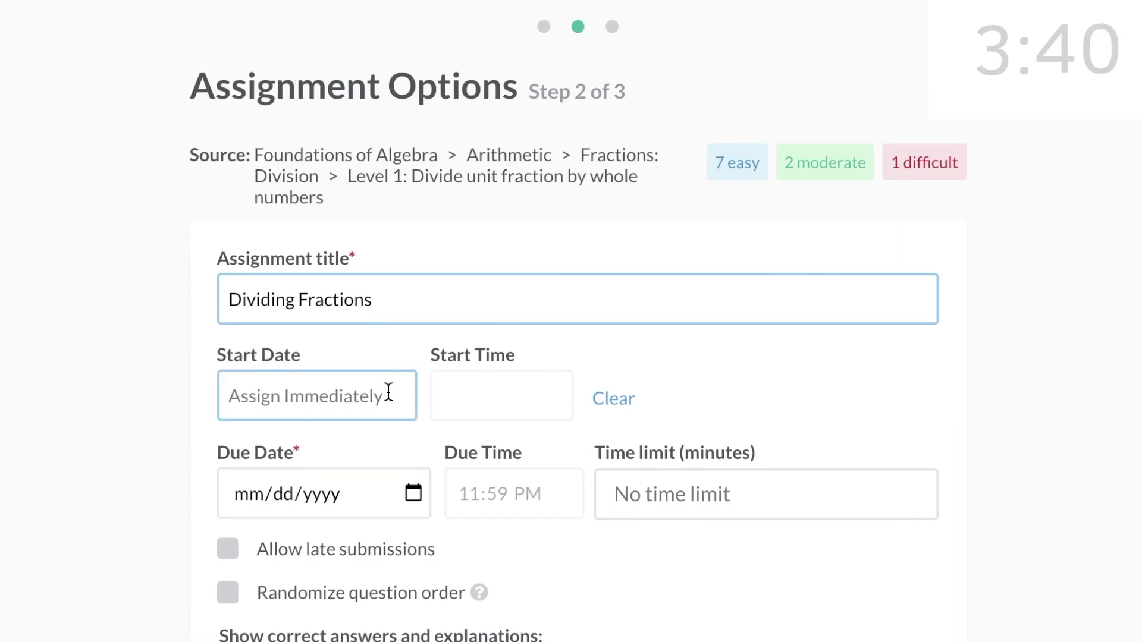
pyautogui.hotkey('shift', 'Tab')
pyautogui.scroll(-4, 387, 389)
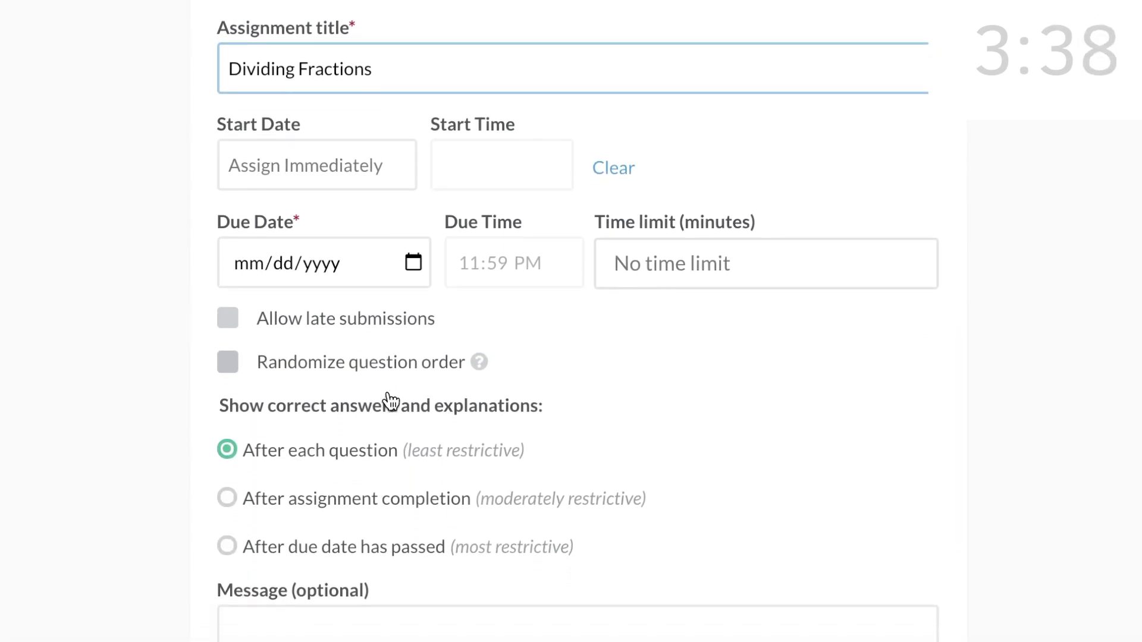
pyautogui.click(413, 257)
pyautogui.click(413, 253)
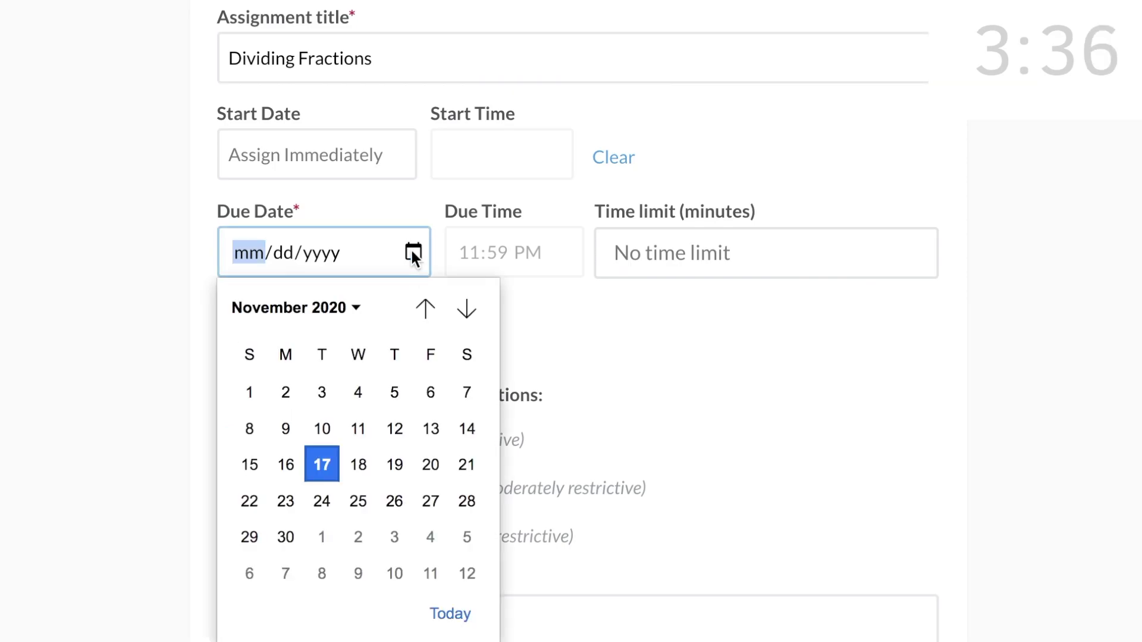
pyautogui.click(395, 465)
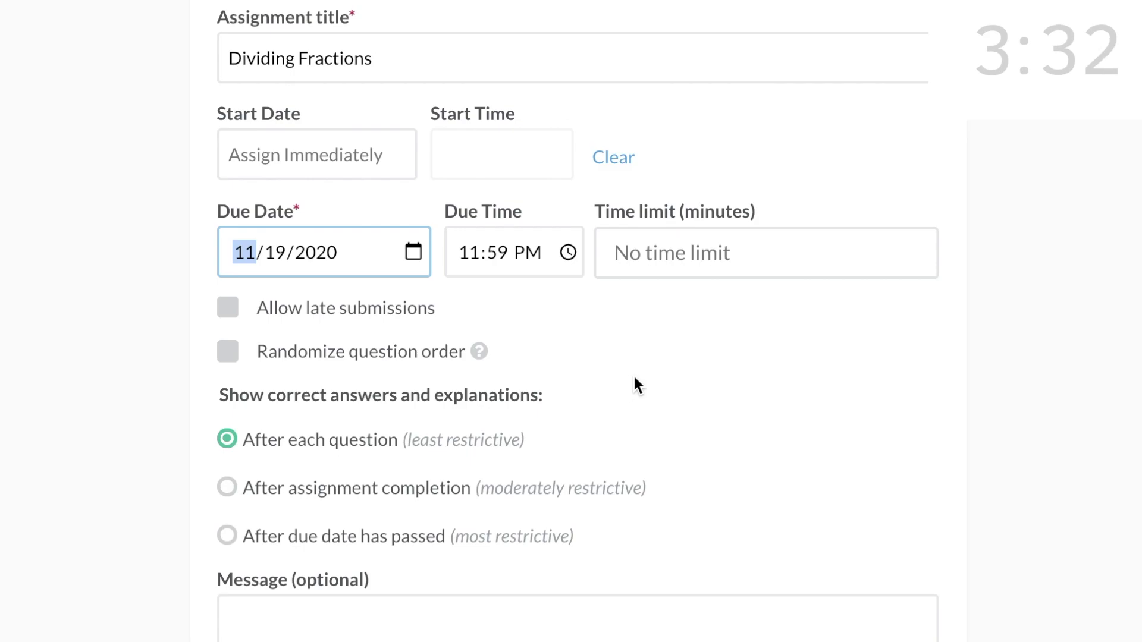
# - Add the message 'Good luck!' and submit the assignment
pyautogui.scroll(-3, 635, 380)
pyautogui.scroll(-1, 632, 373)
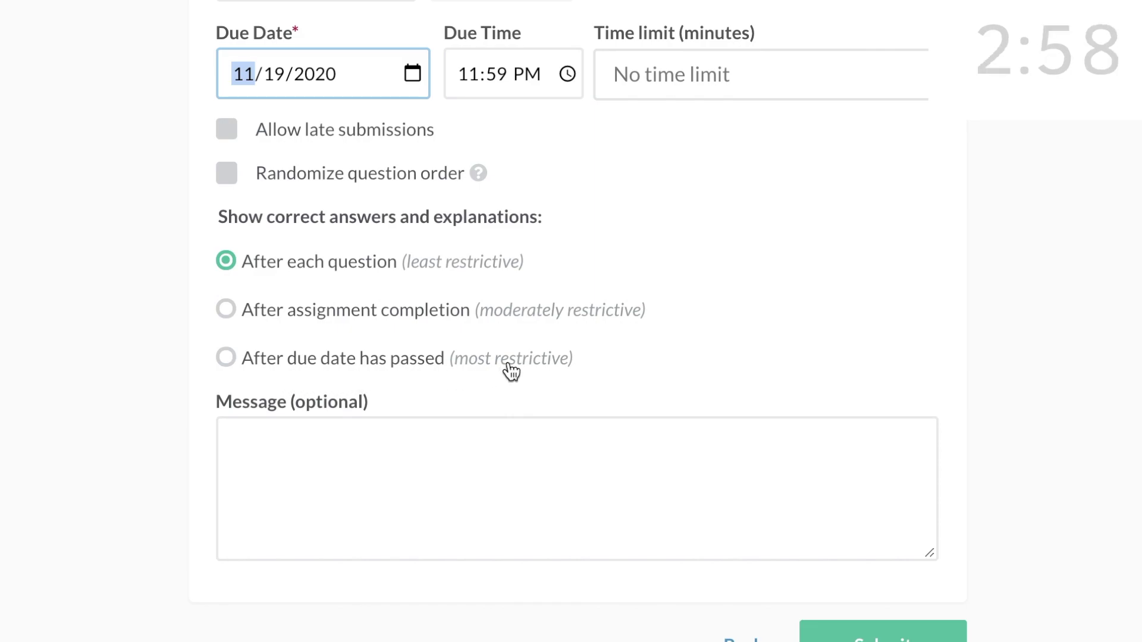
pyautogui.click(254, 441)
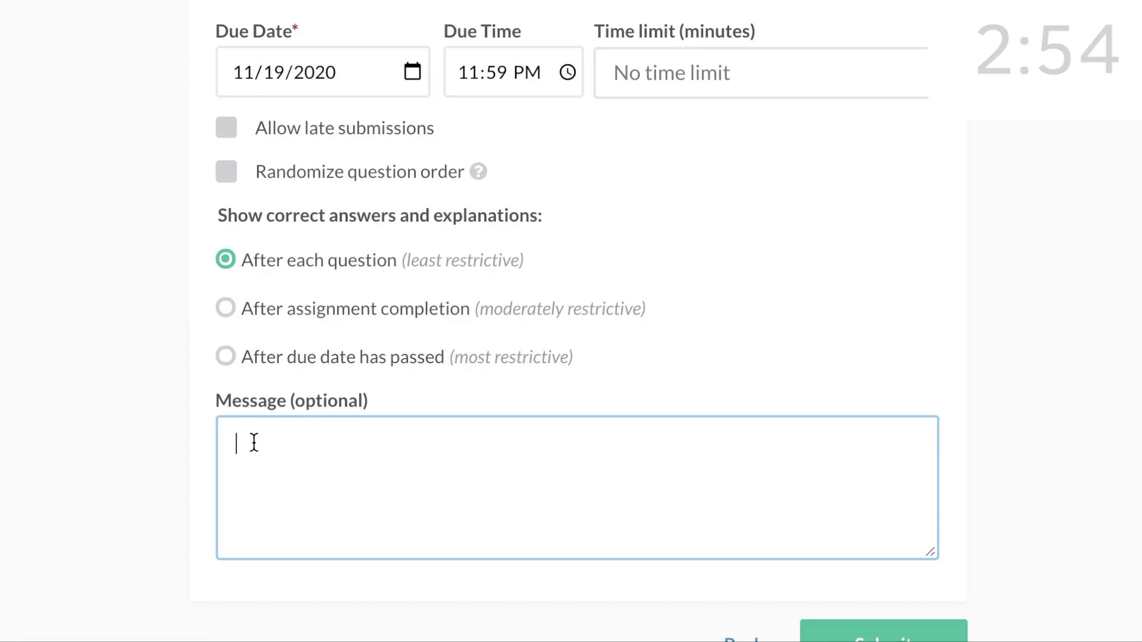
pyautogui.write('Good lu')
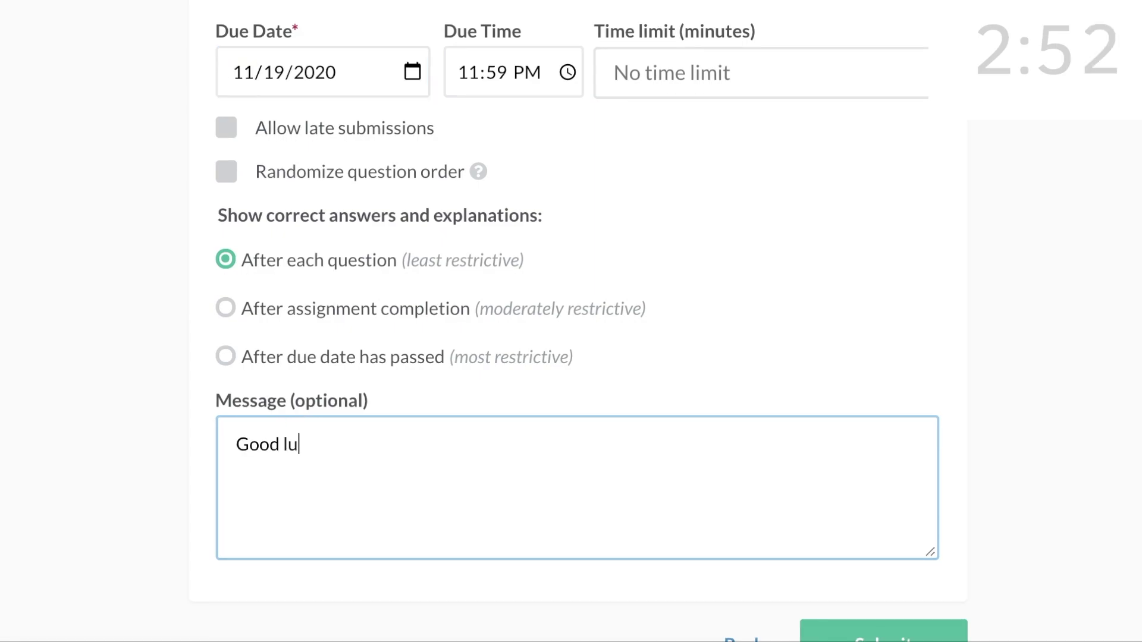
pyautogui.write('ck!')
pyautogui.scroll(-3, 577, 321)
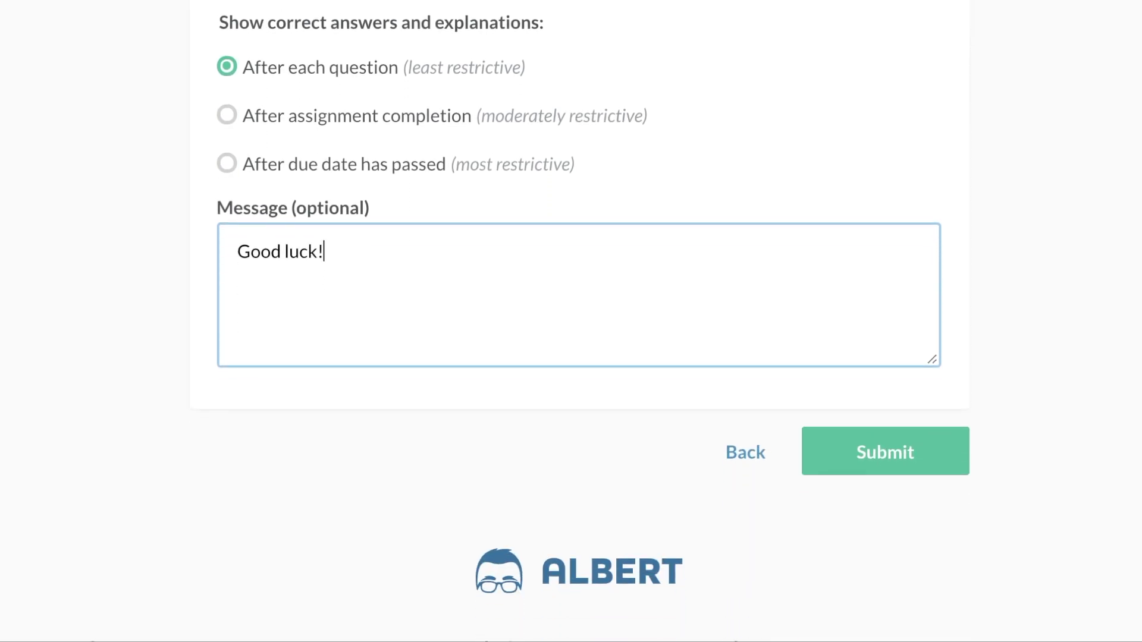
pyautogui.click(886, 465)
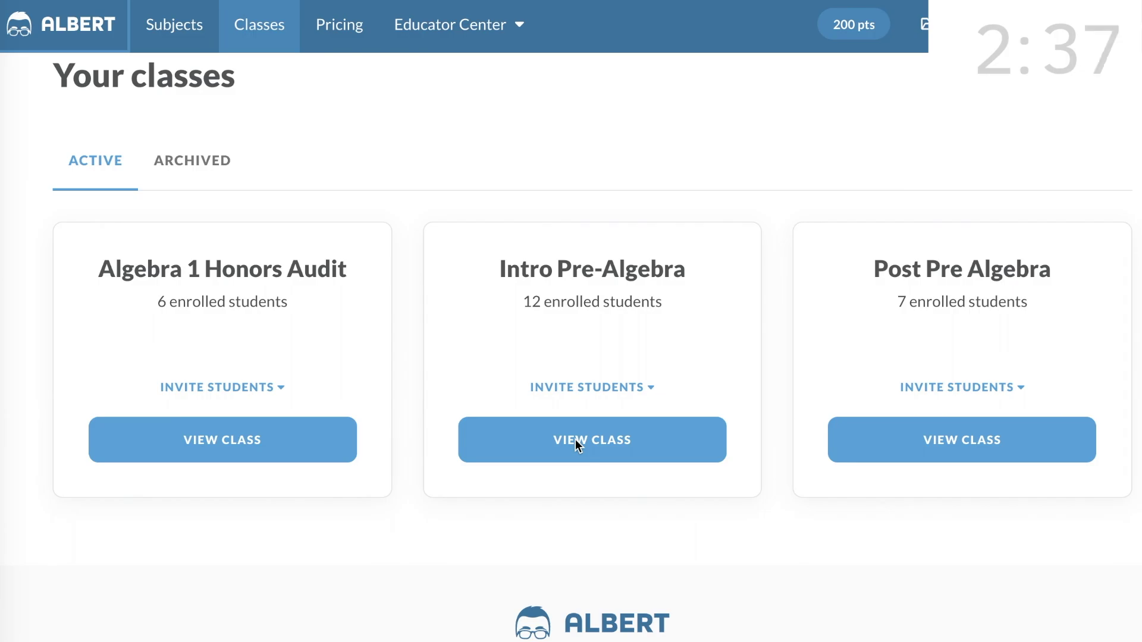
# - Start a new Intro Pre-Algebra assignment and open the Foundations of Algebra subject guide
pyautogui.click(575, 439)
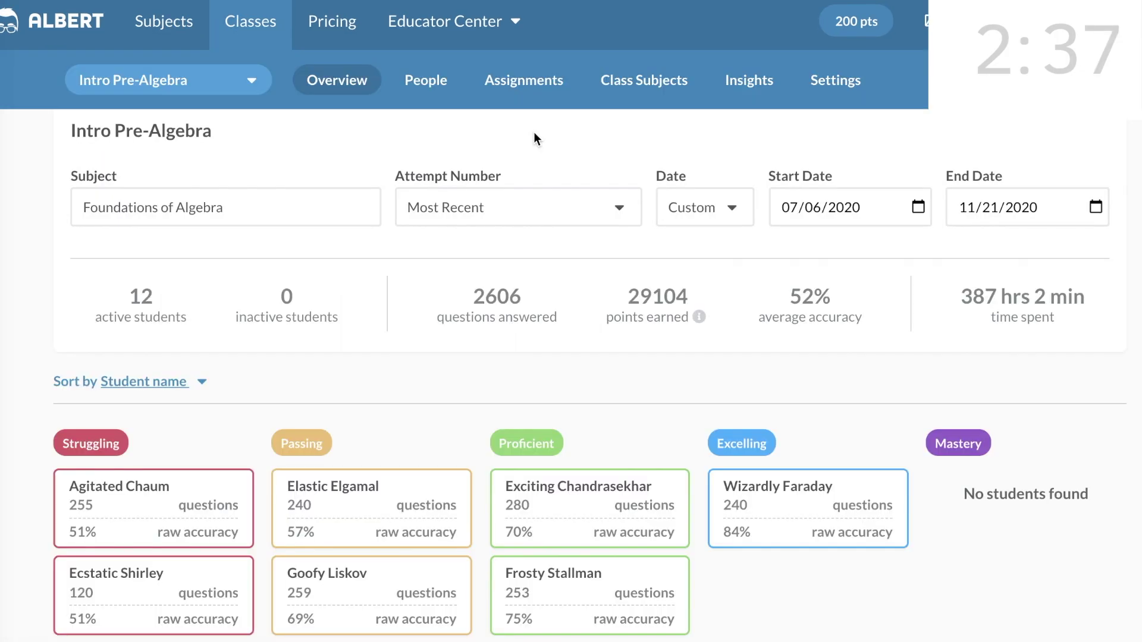
pyautogui.click(527, 83)
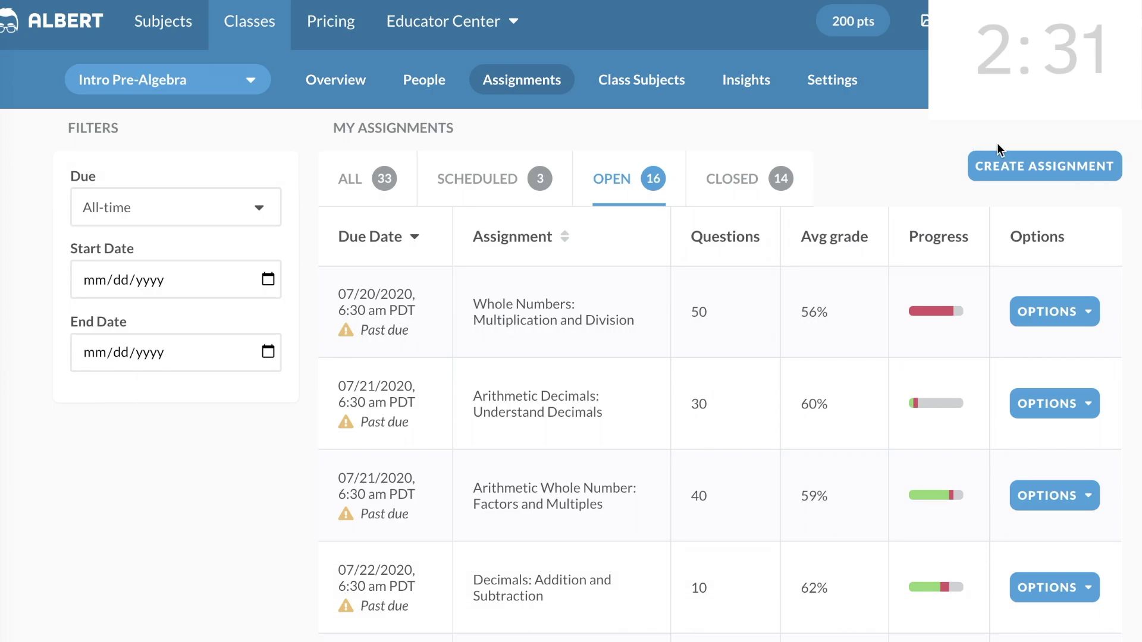
pyautogui.click(1045, 167)
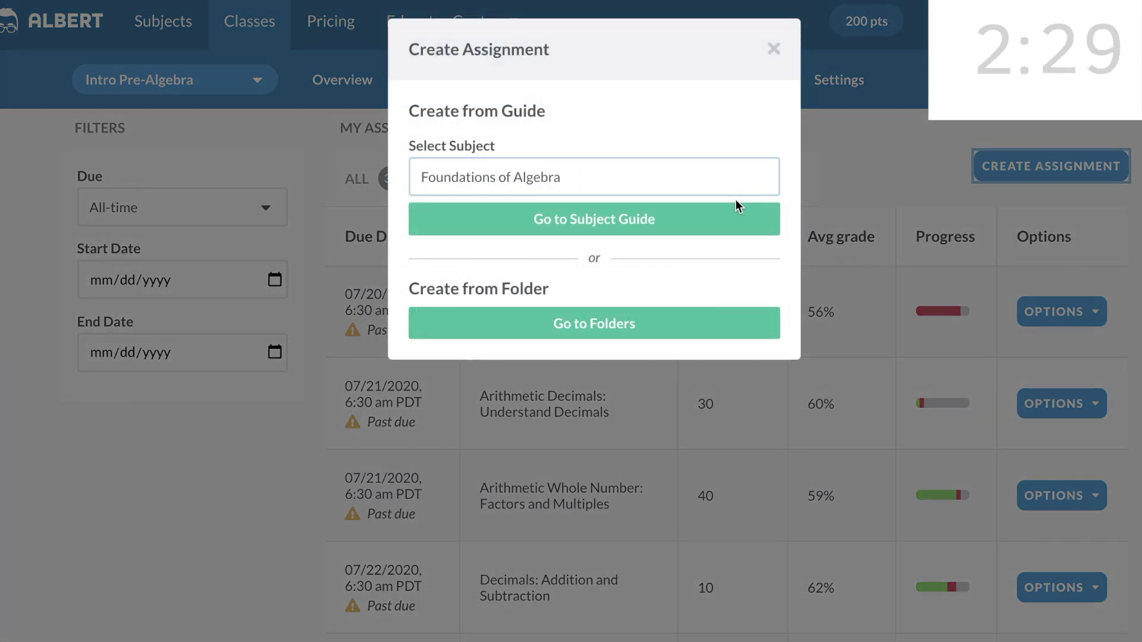
pyautogui.click(581, 219)
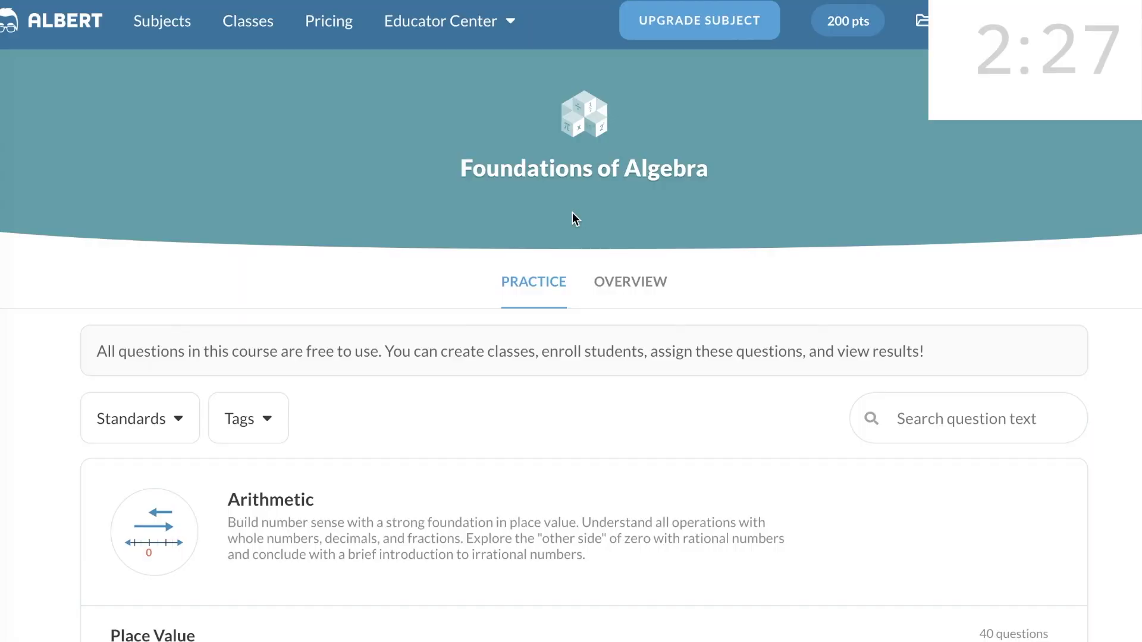
# - Filter the guide by the operations-with-fractions tag, found by searching 'fractio'
pyautogui.click(271, 420)
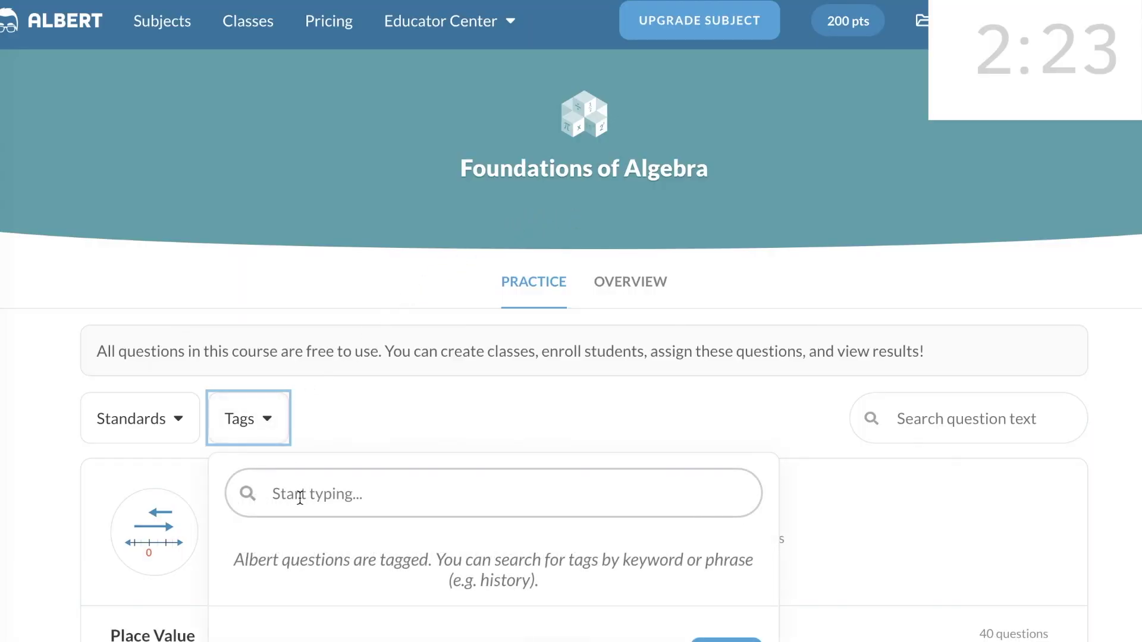
pyautogui.click(301, 499)
pyautogui.write('fractions')
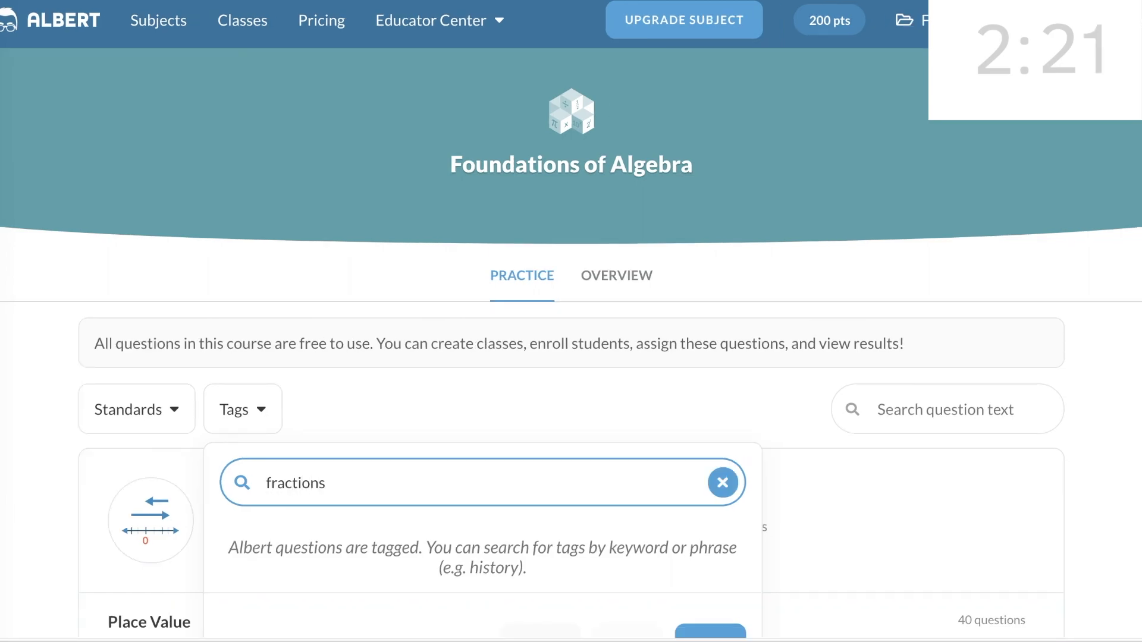
pyautogui.scroll(-4, 309, 452)
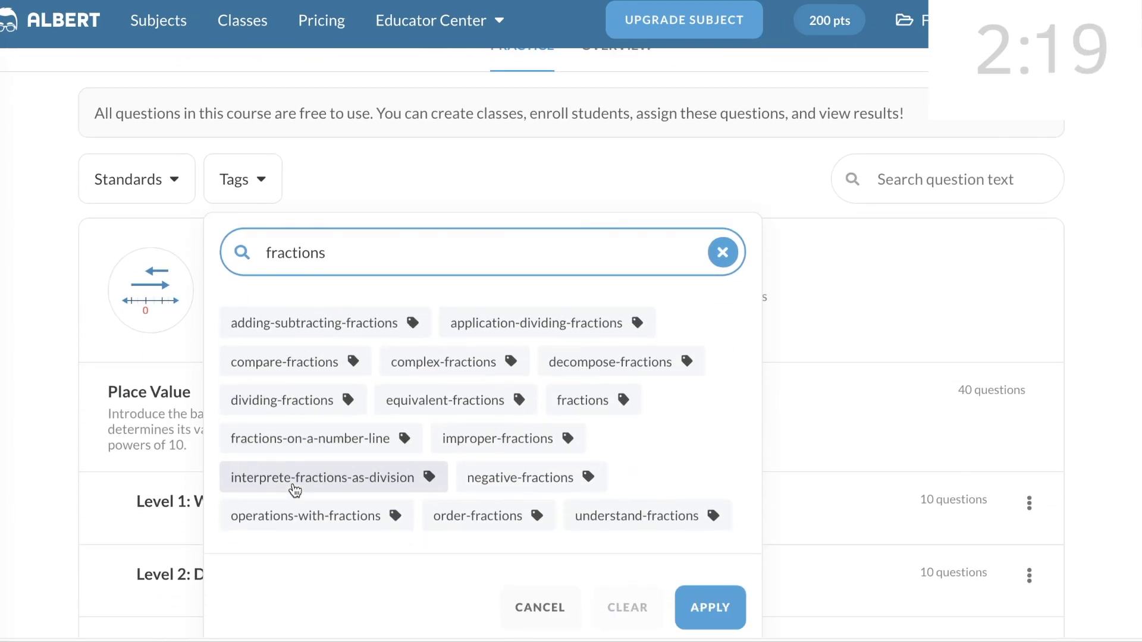
pyautogui.click(327, 512)
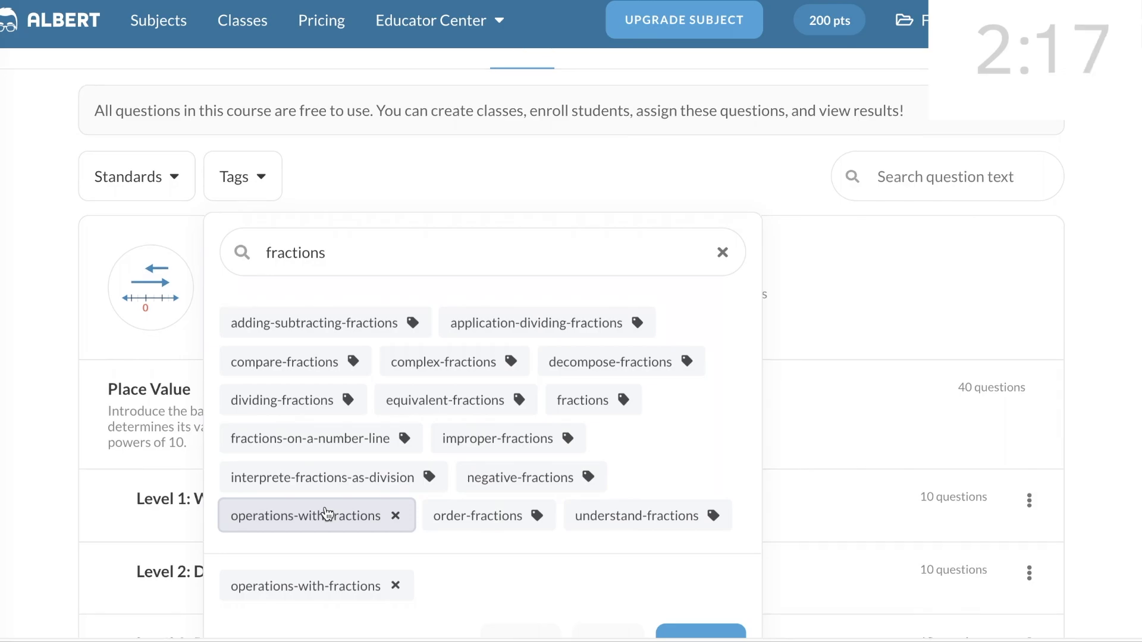
pyautogui.scroll(-2, 326, 512)
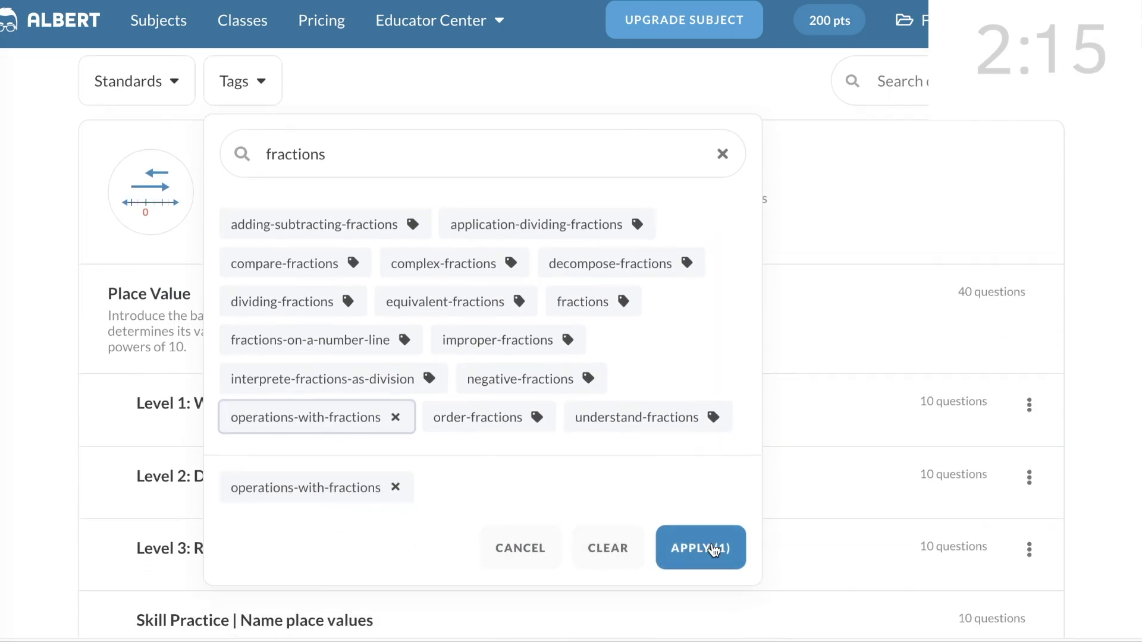
pyautogui.click(714, 548)
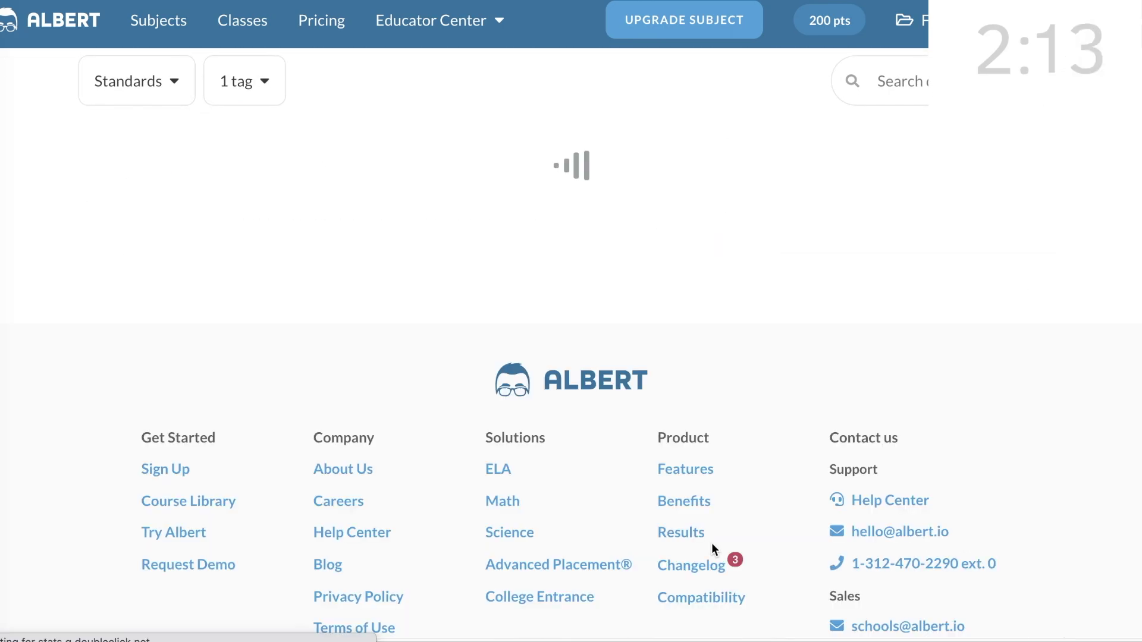
pyautogui.scroll(-7, 828, 193)
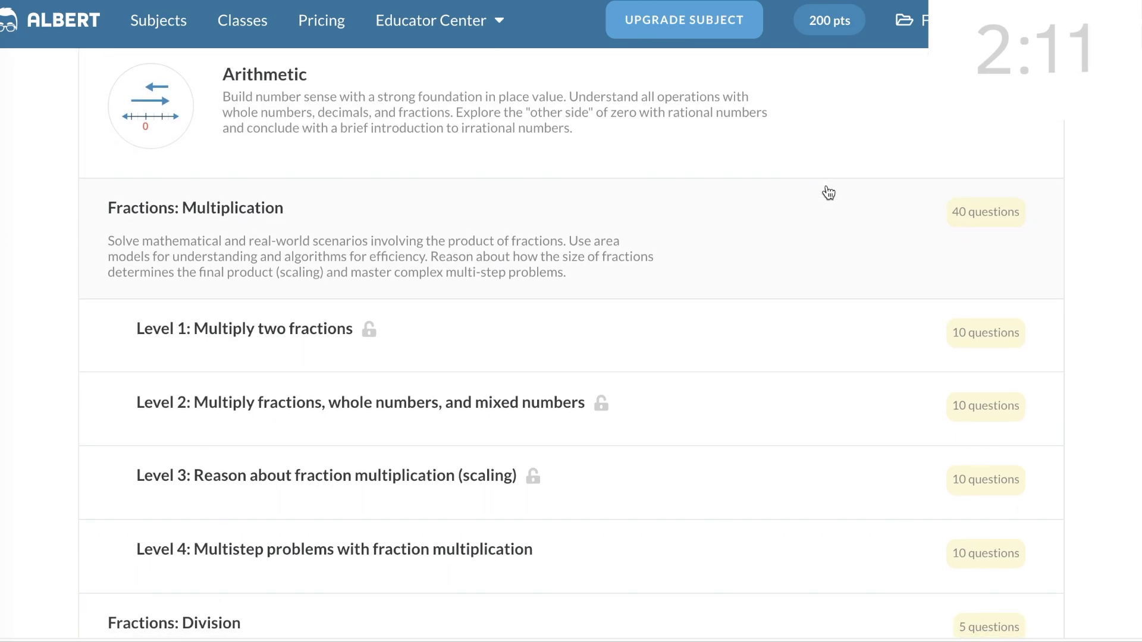
pyautogui.scroll(-3, 828, 193)
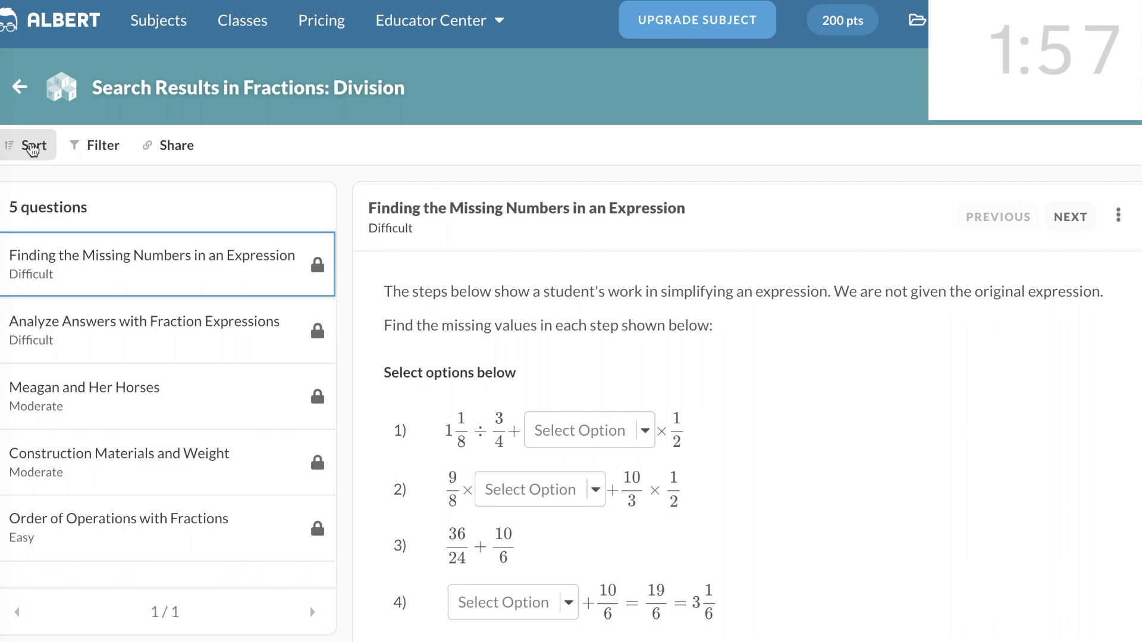
# - Sort questions randomly, filter to Easy and Moderate difficulty, and copy the share link
pyautogui.click(29, 149)
pyautogui.click(69, 269)
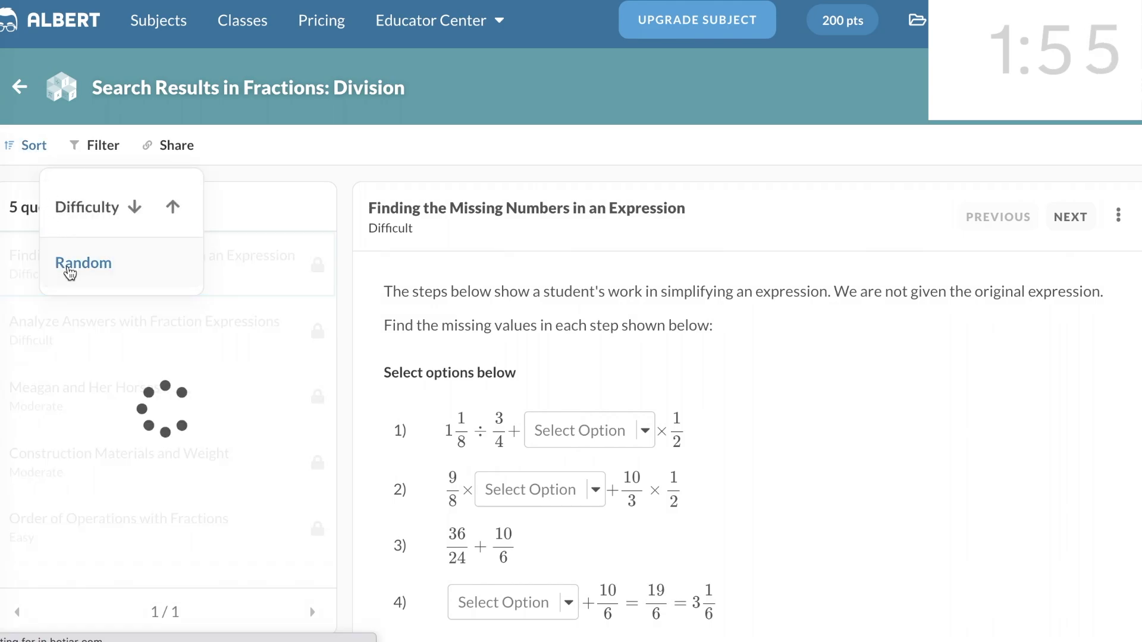
pyautogui.click(105, 154)
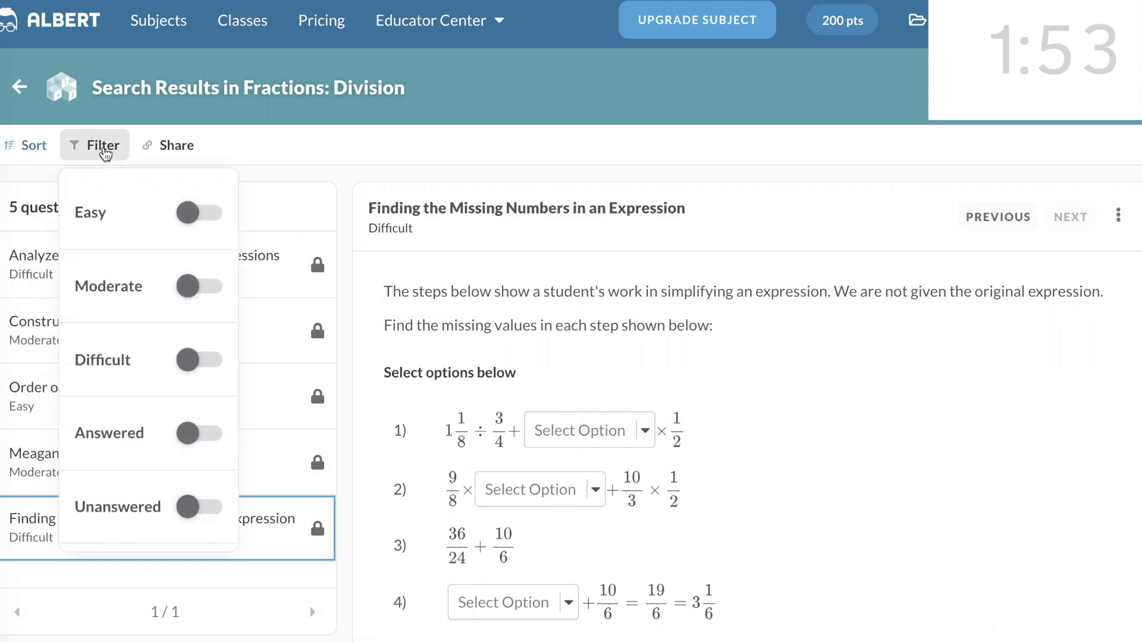
pyautogui.click(188, 215)
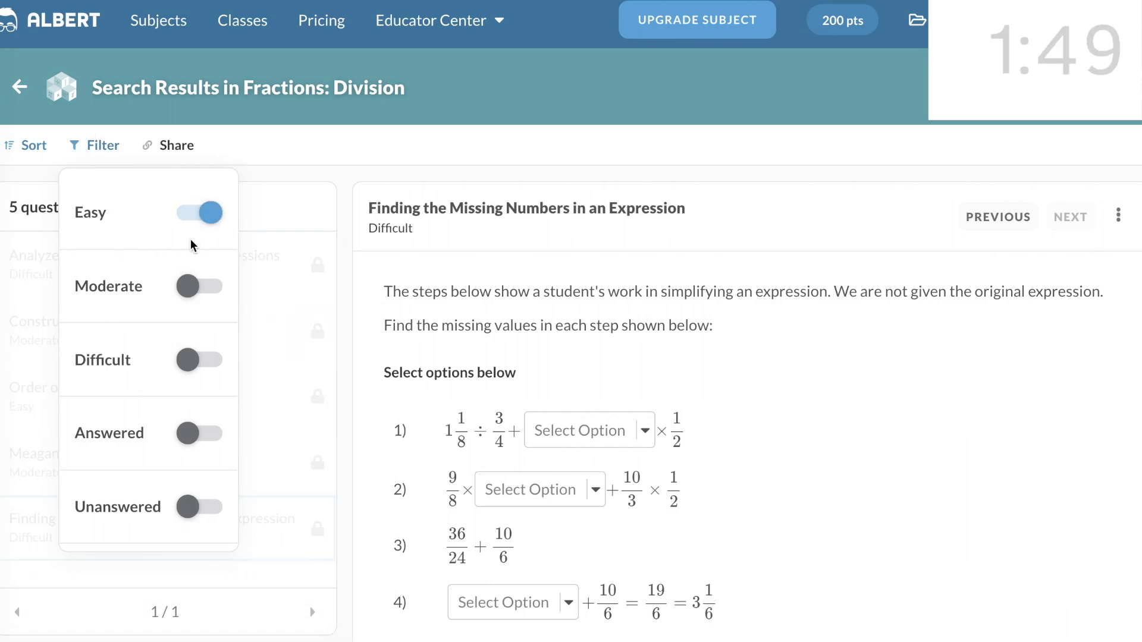
pyautogui.click(192, 289)
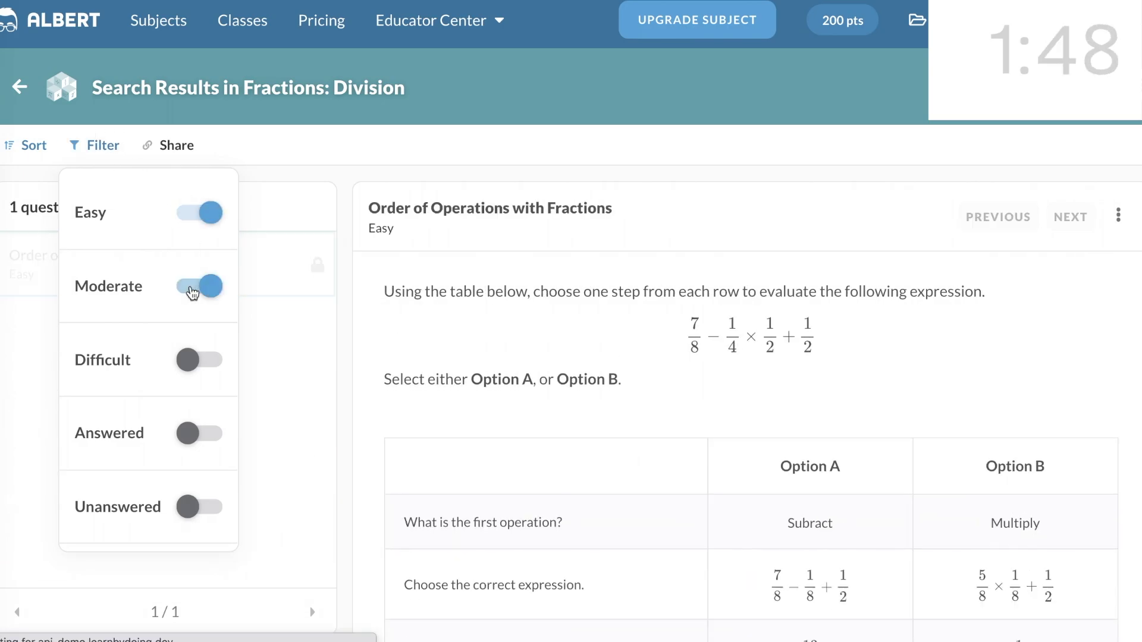
pyautogui.click(292, 173)
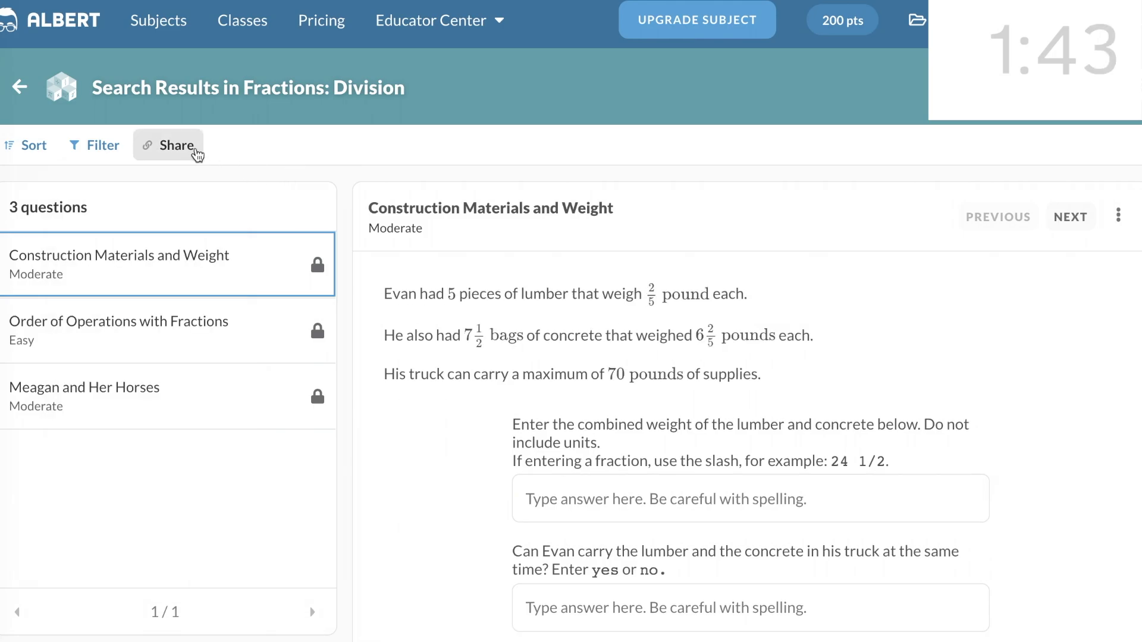
pyautogui.click(160, 152)
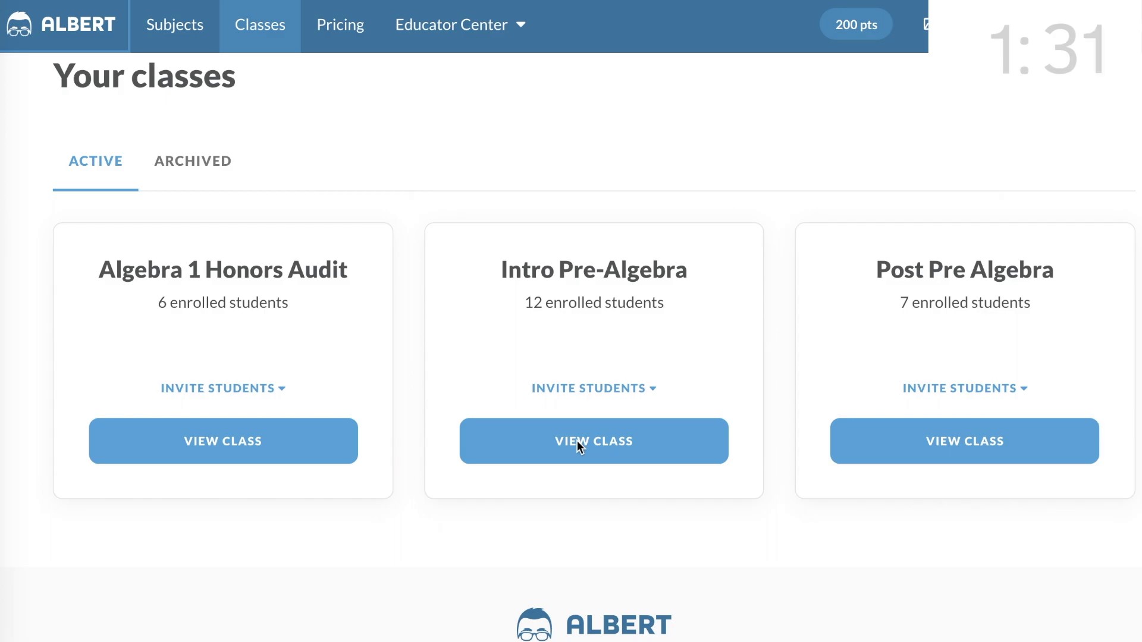
# - Start another Intro Pre-Algebra assignment and open the Foundations of Algebra subject guide
pyautogui.click(577, 440)
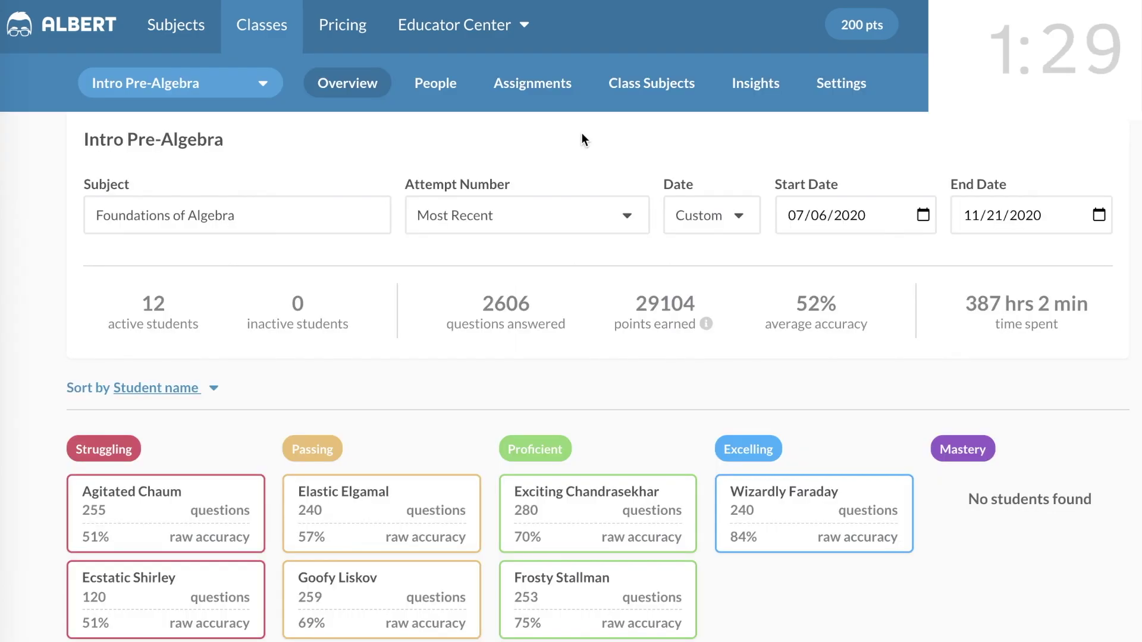
pyautogui.click(535, 86)
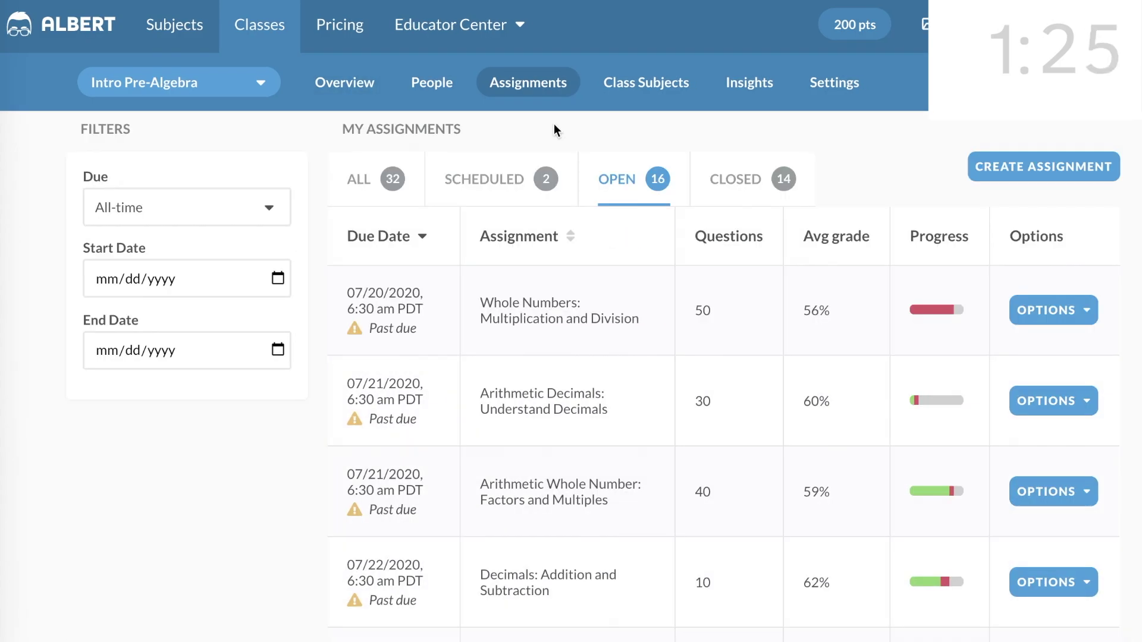
pyautogui.click(1035, 168)
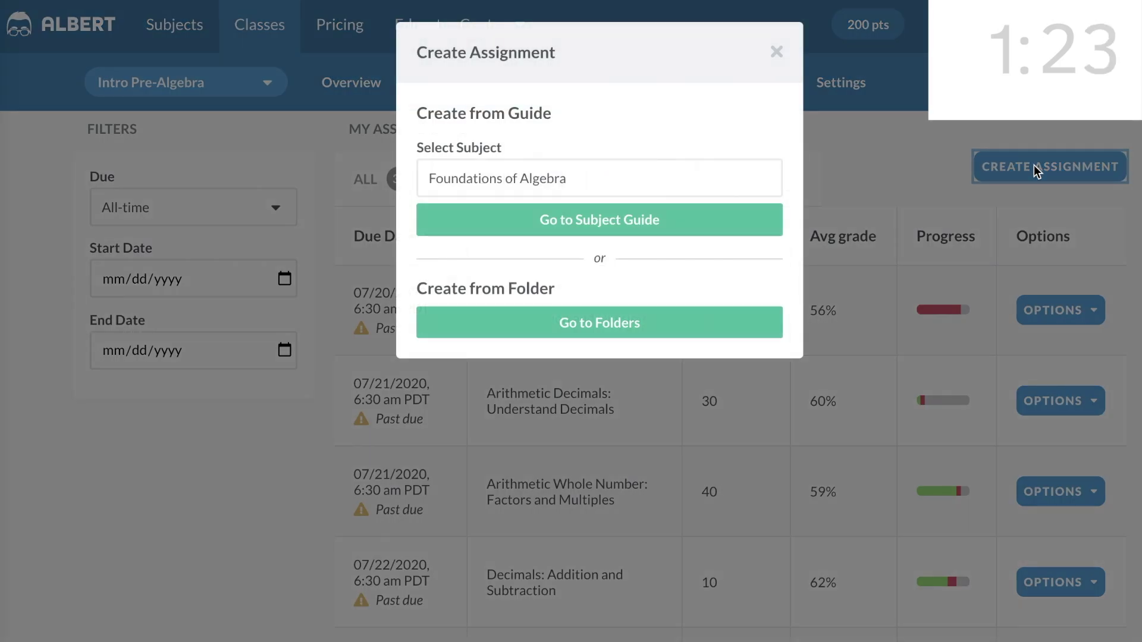
pyautogui.click(594, 219)
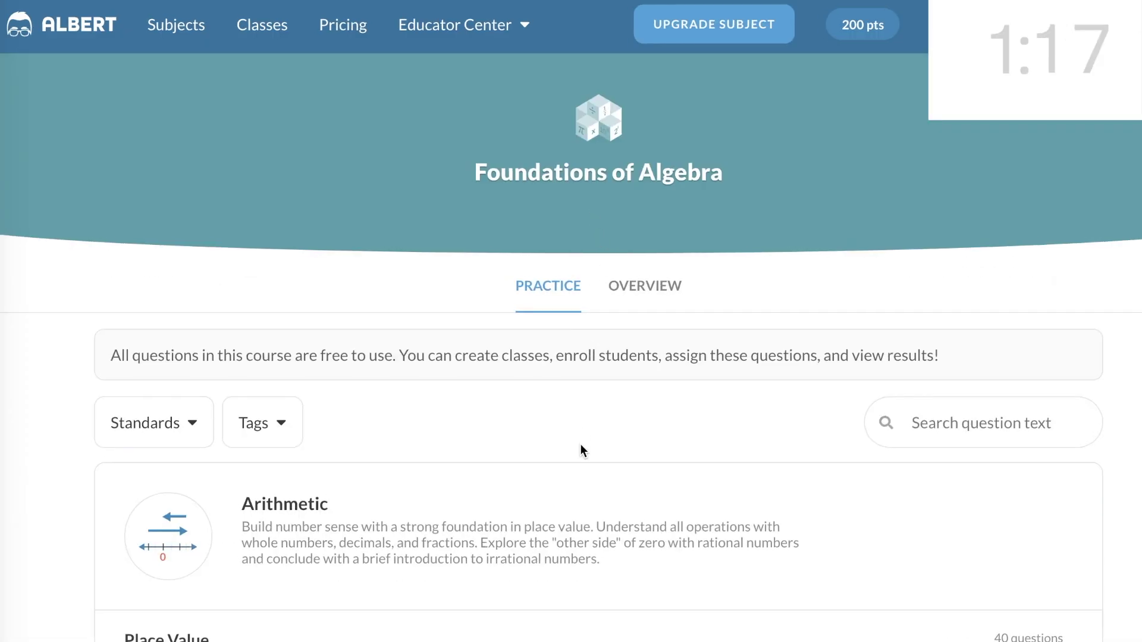
# - Scroll to Fractions: Division and open the menu for Level 2: Divide whole numbers by unit fraction
pyautogui.scroll(-20, 580, 446)
pyautogui.scroll(-20, 583, 452)
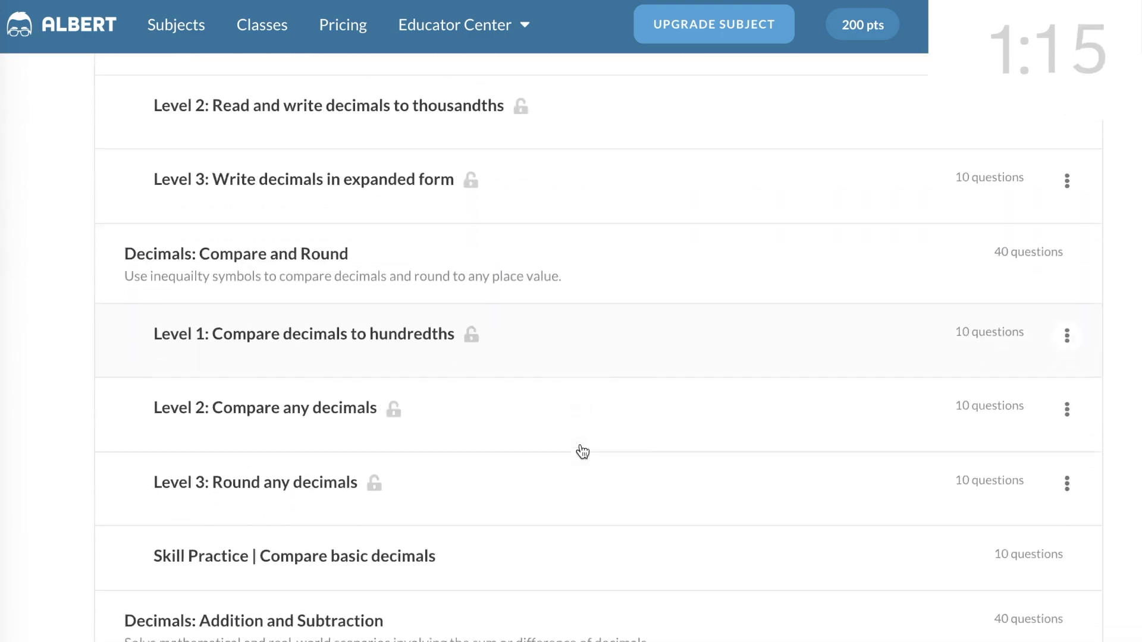
pyautogui.scroll(-18, 582, 451)
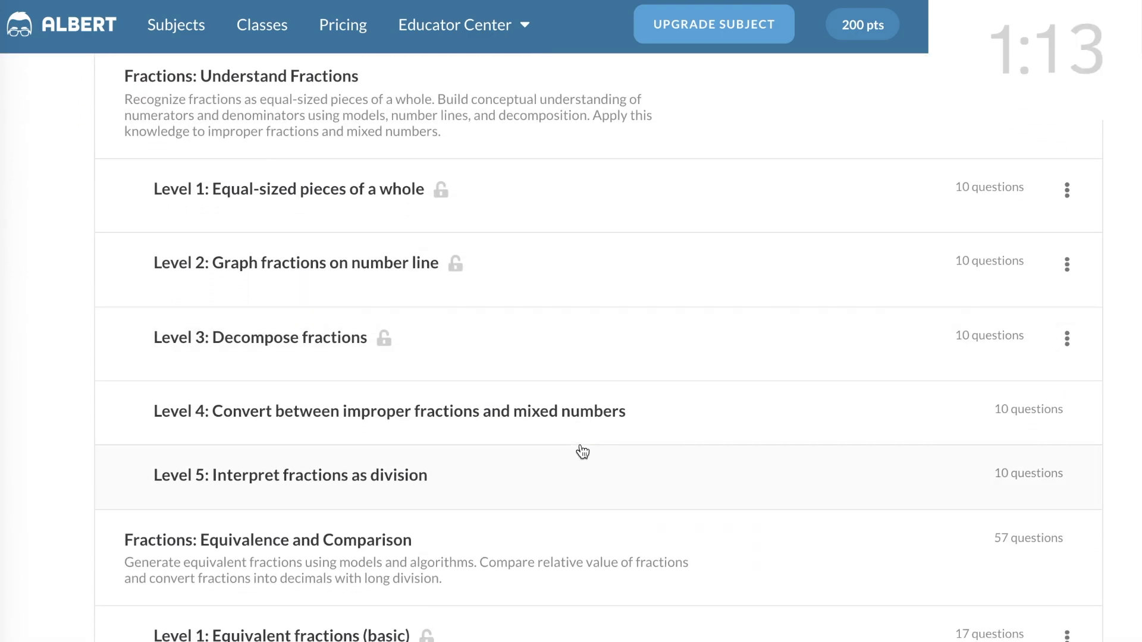
pyautogui.scroll(-12, 582, 452)
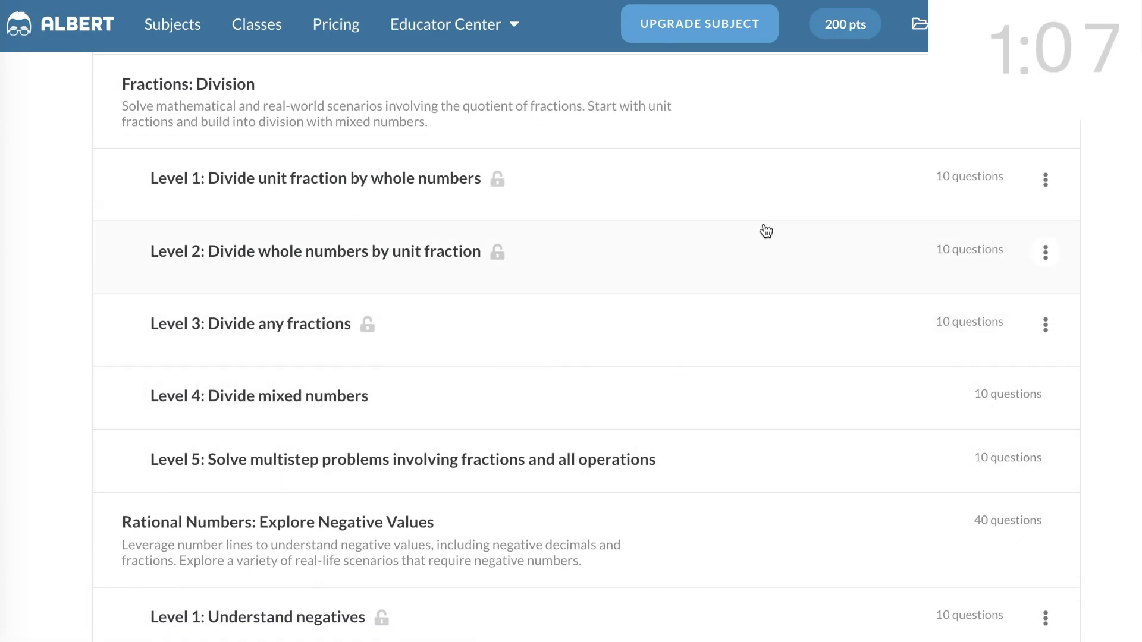
pyautogui.click(1045, 257)
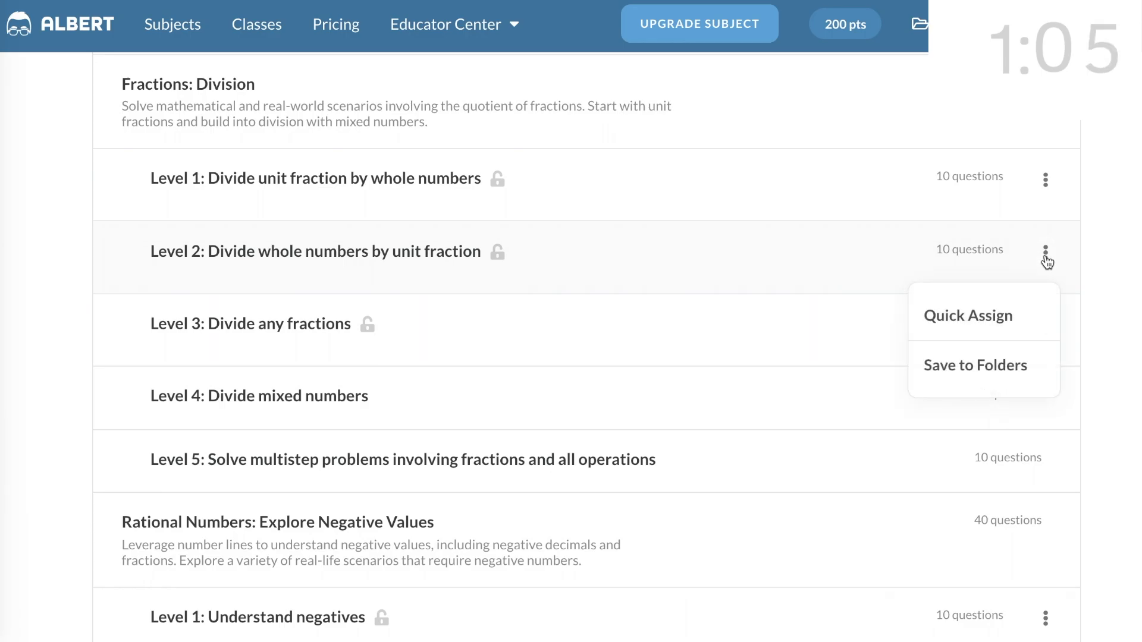
# - Quick Assign Level 2 to Intro Pre-Algebra, titled 'Quiz: Divide whole numbers by unit'
pyautogui.click(978, 320)
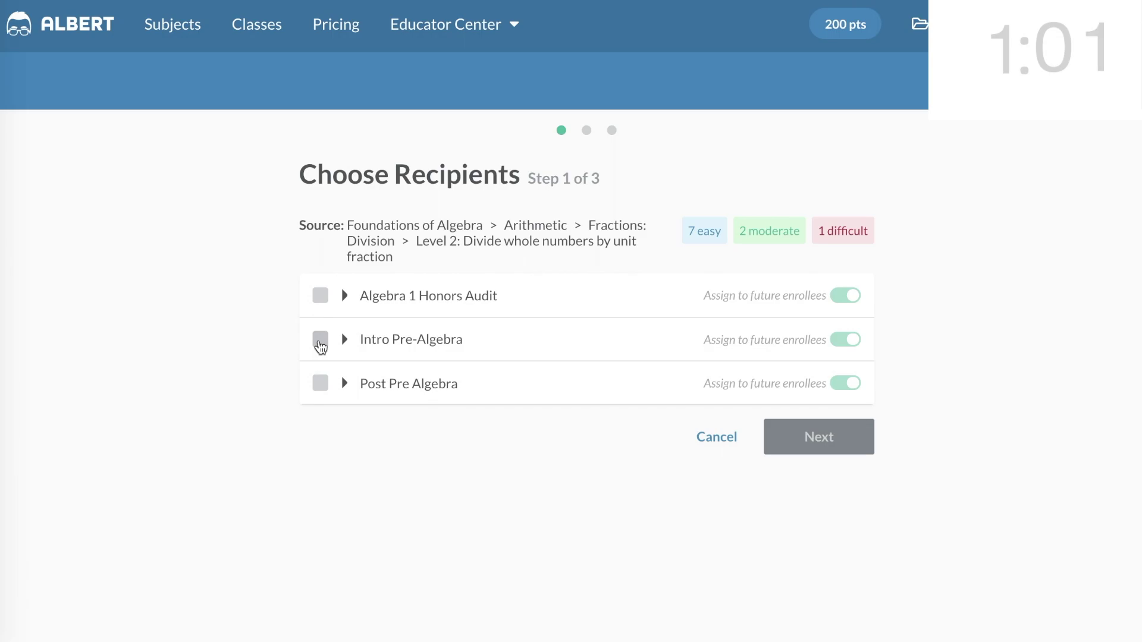
pyautogui.click(321, 340)
pyautogui.click(790, 438)
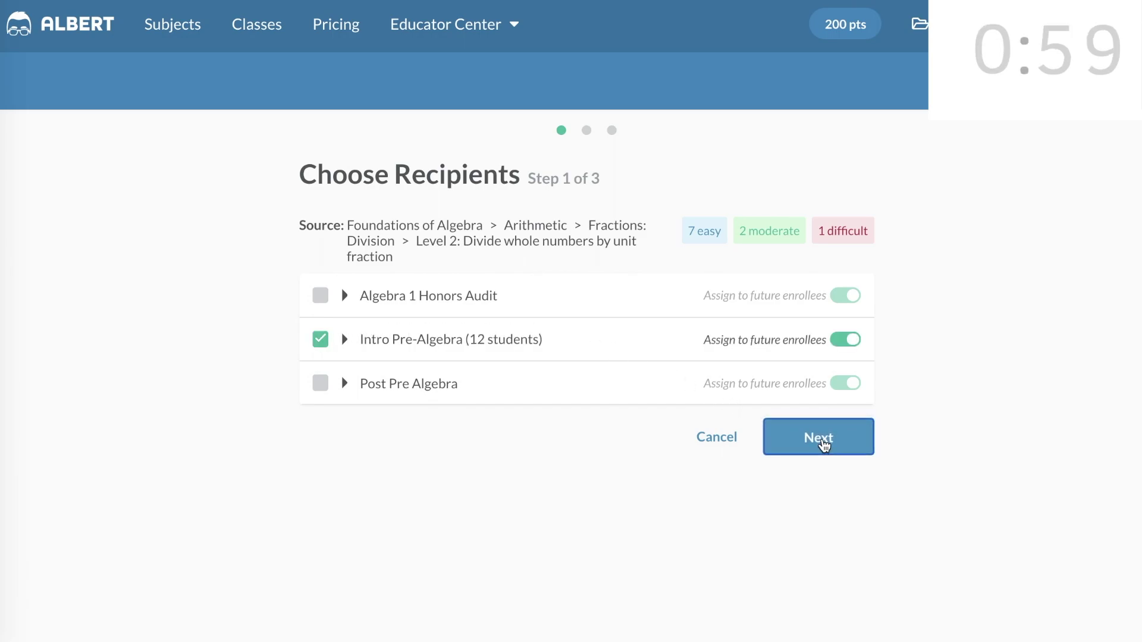
pyautogui.click(375, 333)
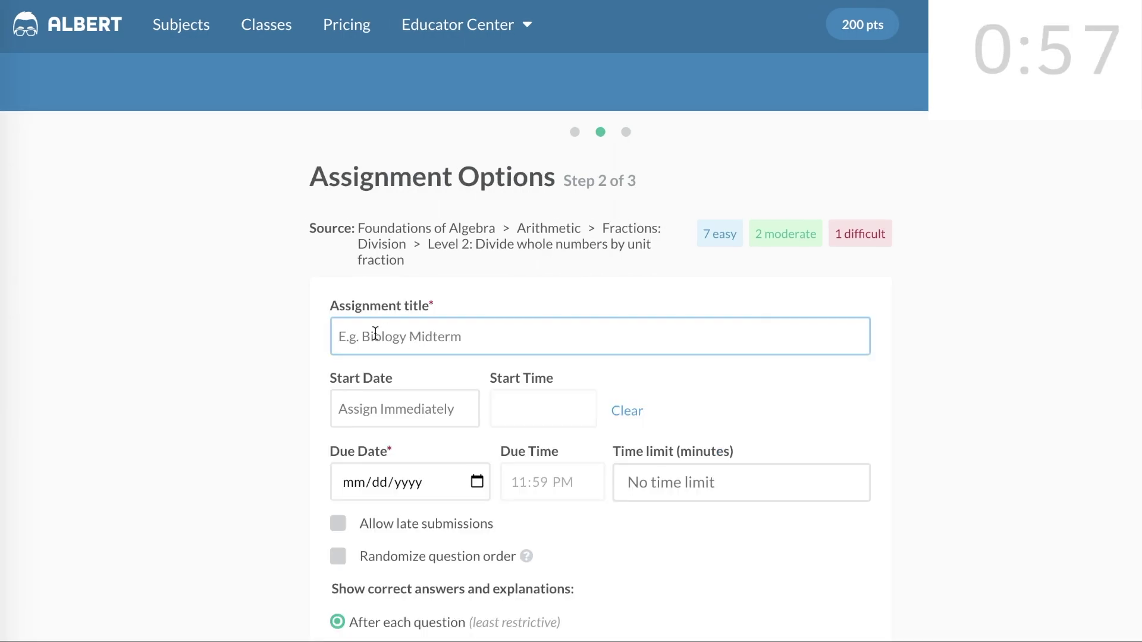
pyautogui.write('Quiz: Divide whole numbers by unit')
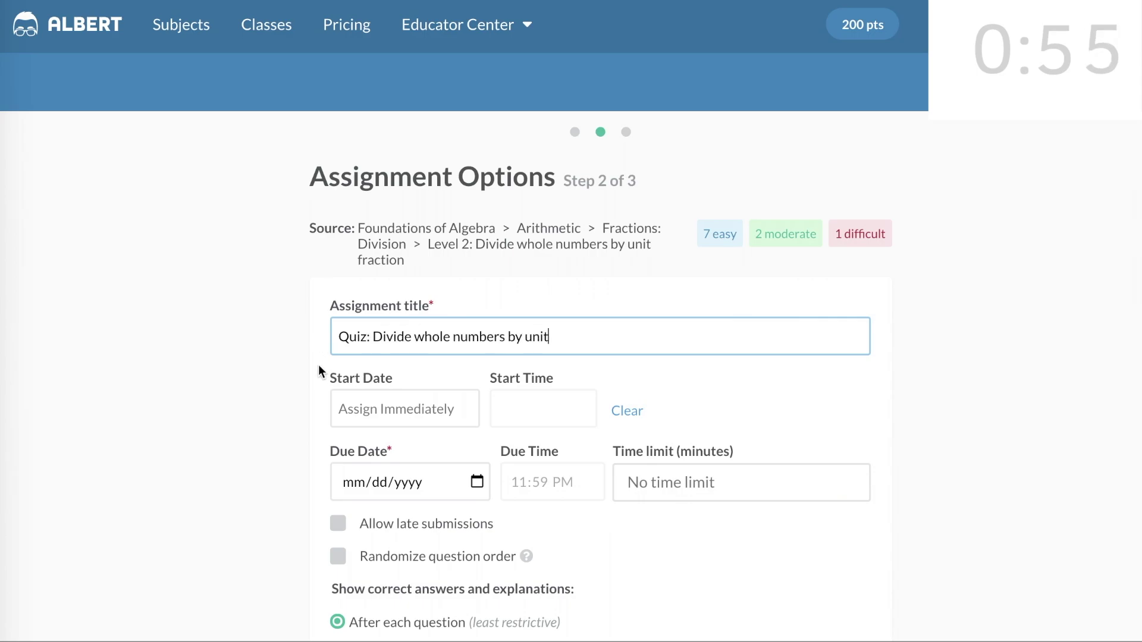
# - Set the quiz start date to 12/15/2020 and due date to 12/16/2020
pyautogui.click(383, 408)
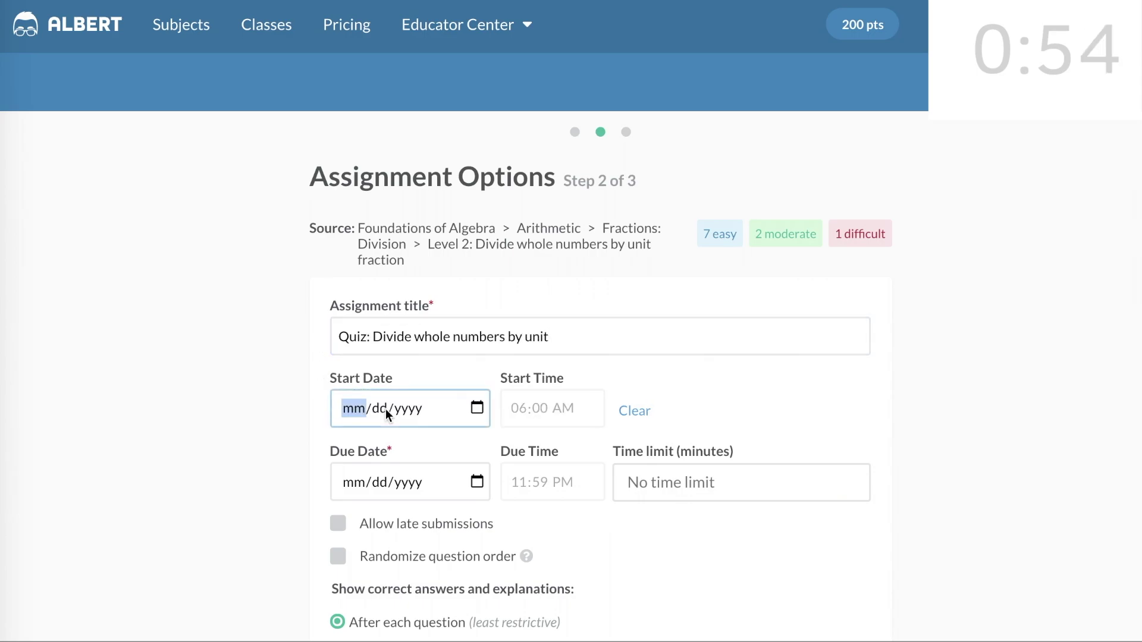
pyautogui.click(477, 409)
pyautogui.click(517, 138)
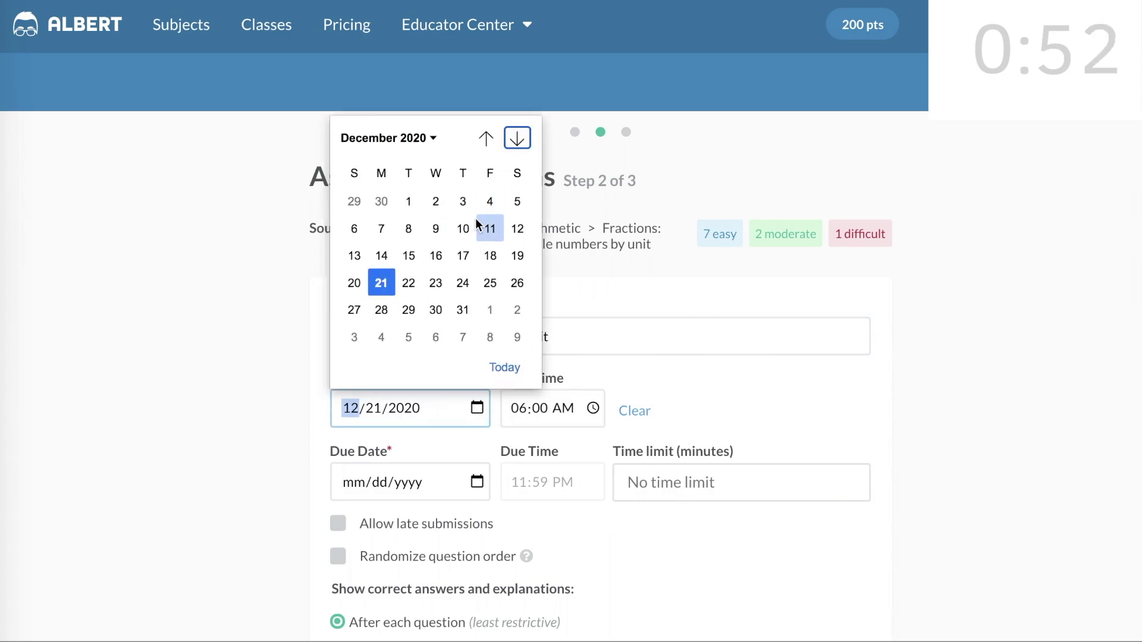
pyautogui.click(409, 256)
pyautogui.click(477, 482)
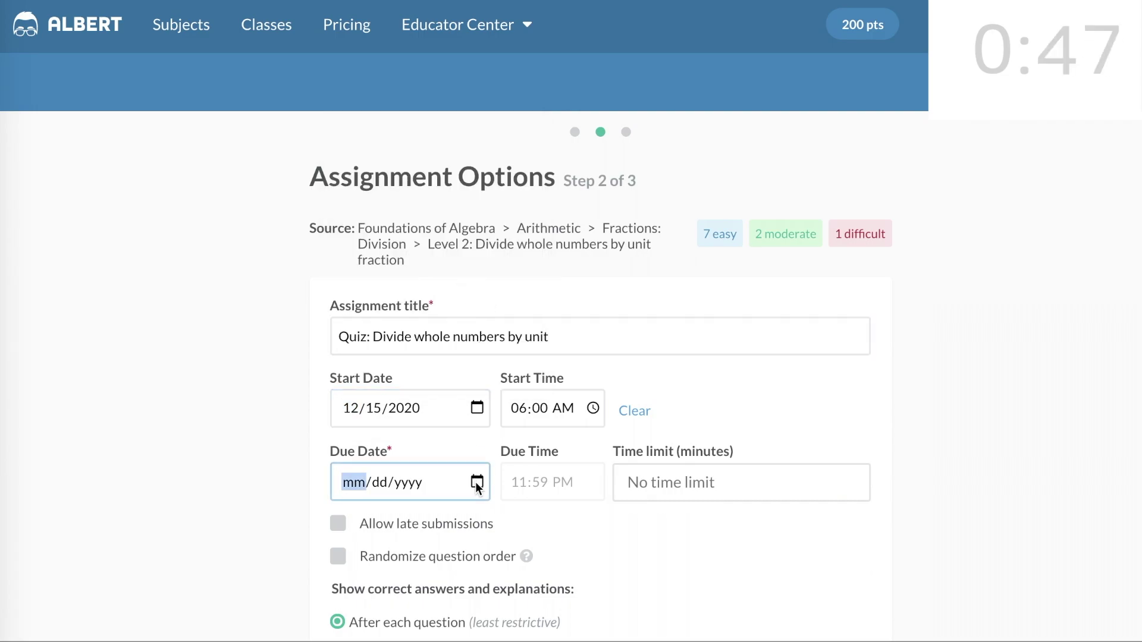
pyautogui.click(516, 213)
pyautogui.click(435, 328)
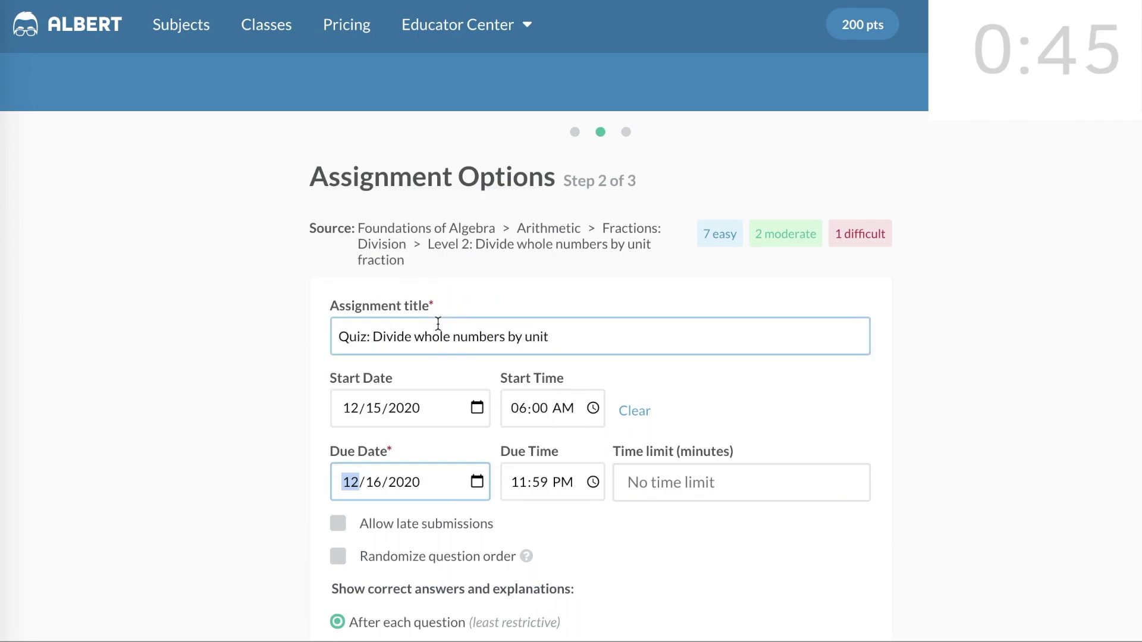
pyautogui.scroll(-3, 766, 388)
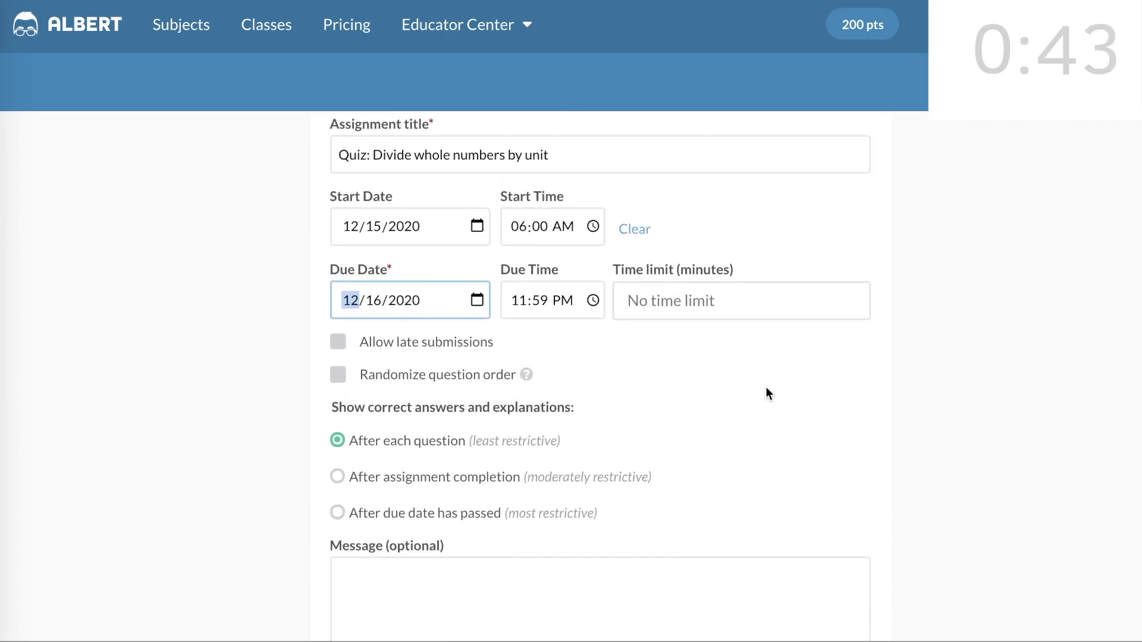
# - Set a 40-minute time limit, randomize question order, and show answers only after the due date
pyautogui.click(852, 268)
pyautogui.write('7')
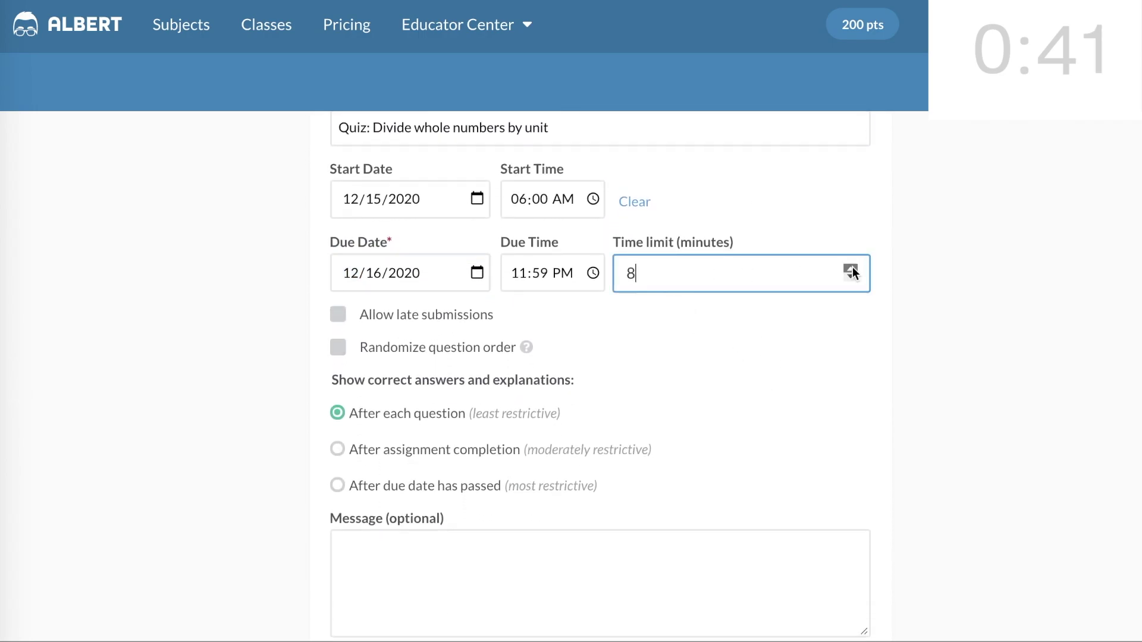
pyautogui.moveTo(851, 268); pyautogui.dragTo(851, 266)
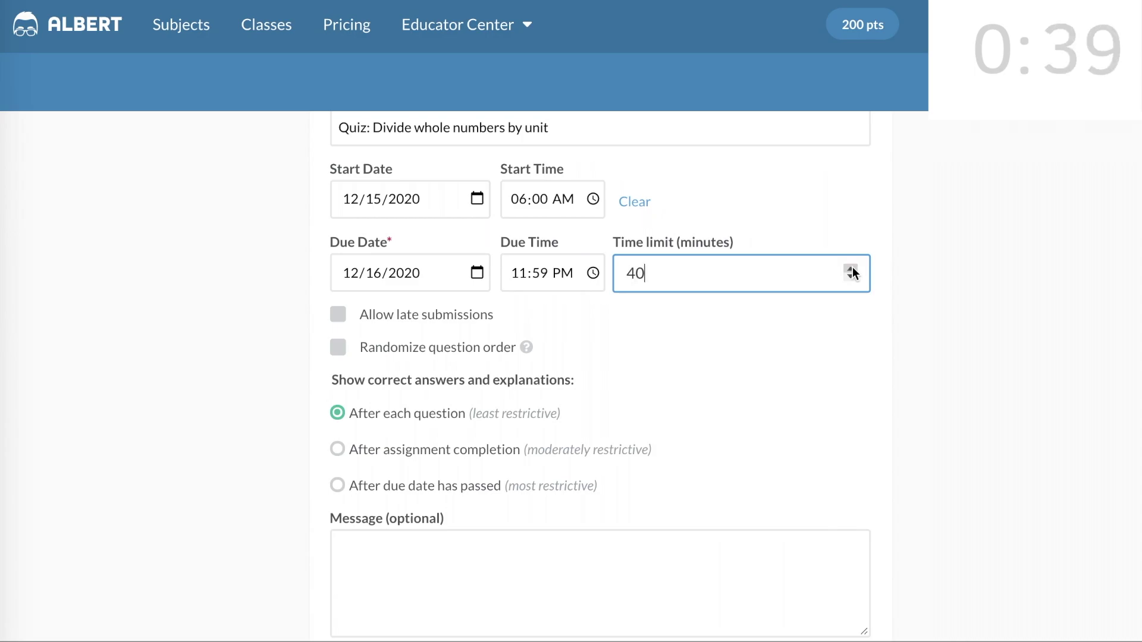
pyautogui.click(338, 347)
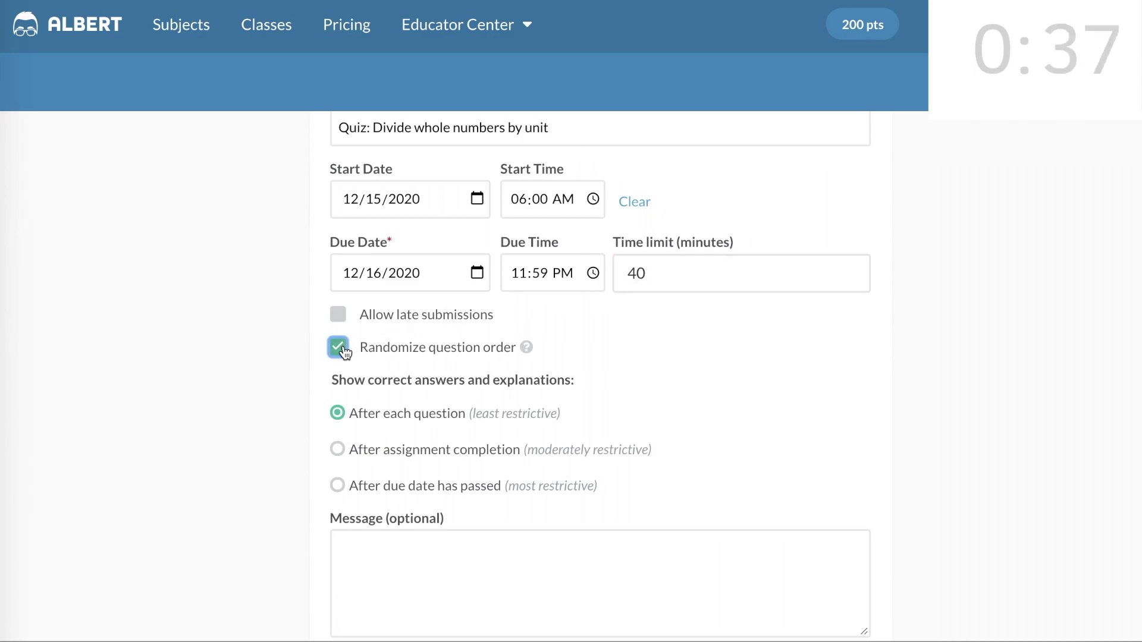
pyautogui.click(338, 487)
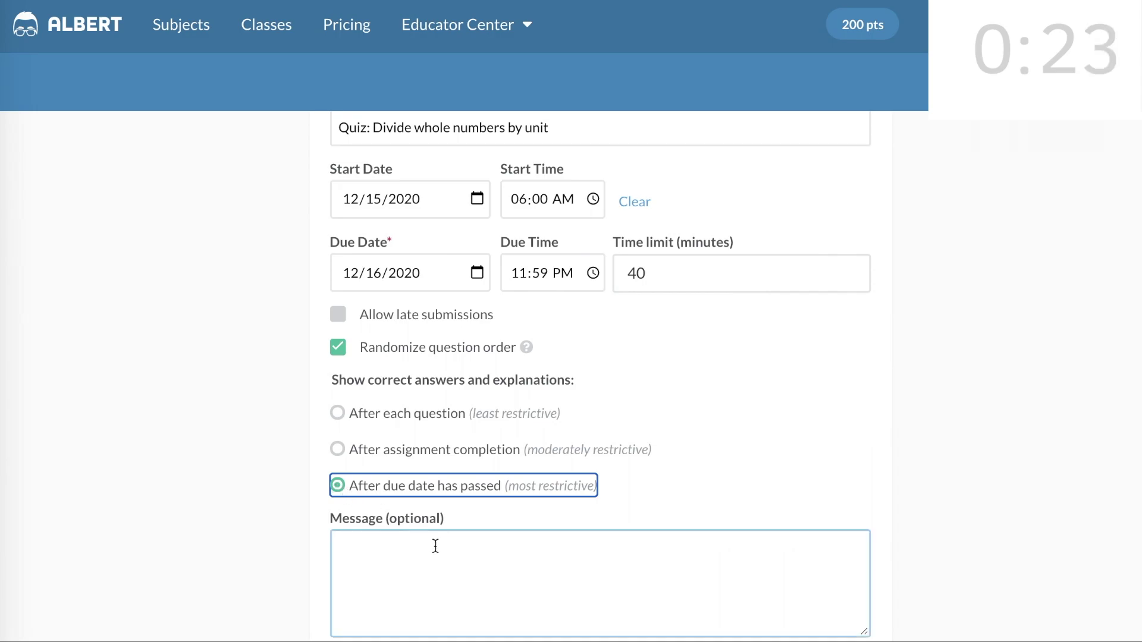
# - Add the 40-minute, read-carefully, good-luck message and submit the quiz
pyautogui.scroll(-3, 456, 556)
pyautogui.click(402, 393)
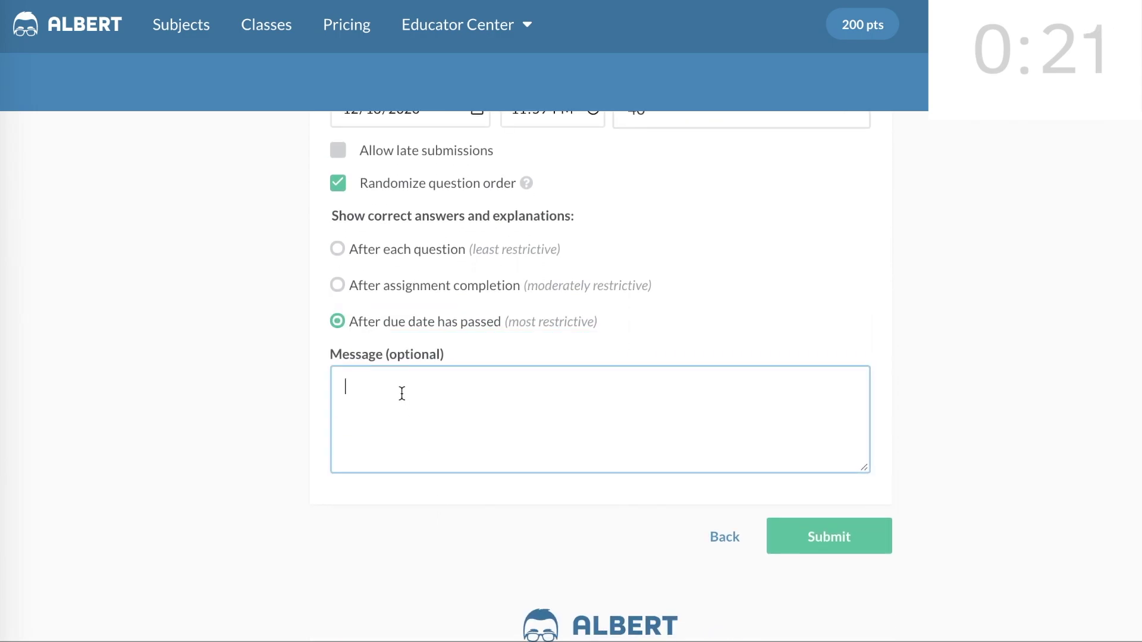
pyautogui.write('You have')
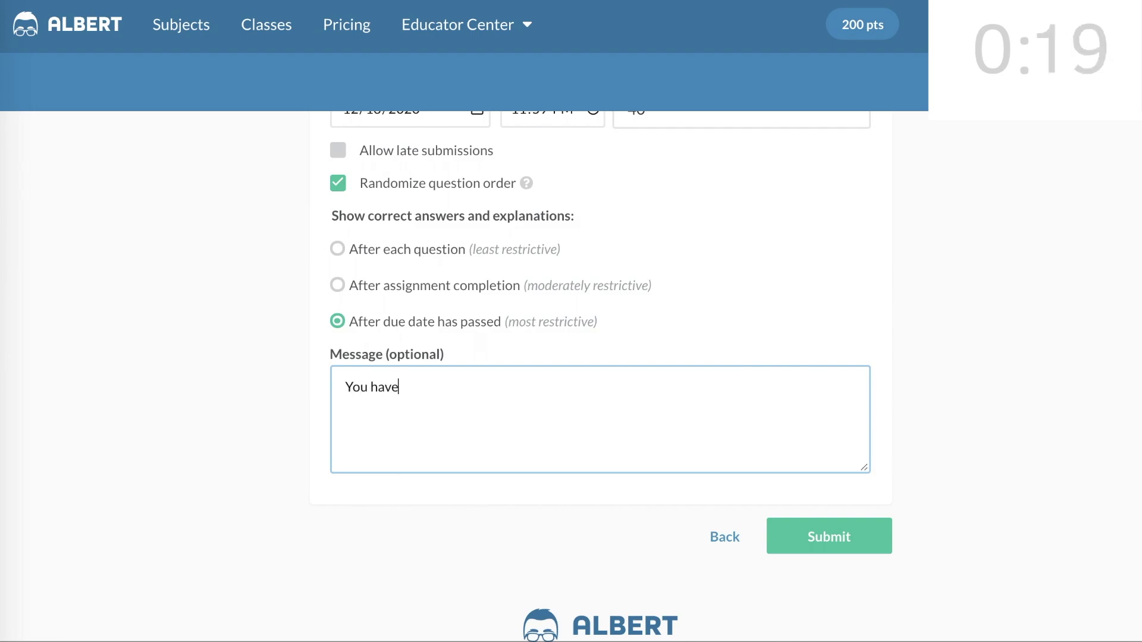
pyautogui.write(' 40 minutes to co')
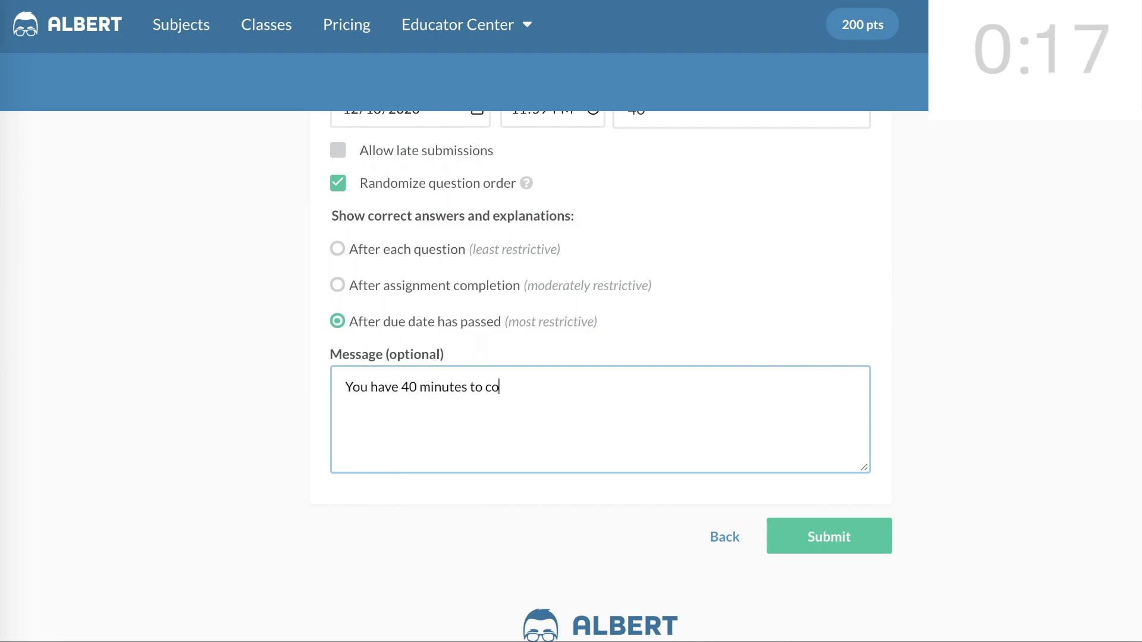
pyautogui.write('mplete this quiz.')
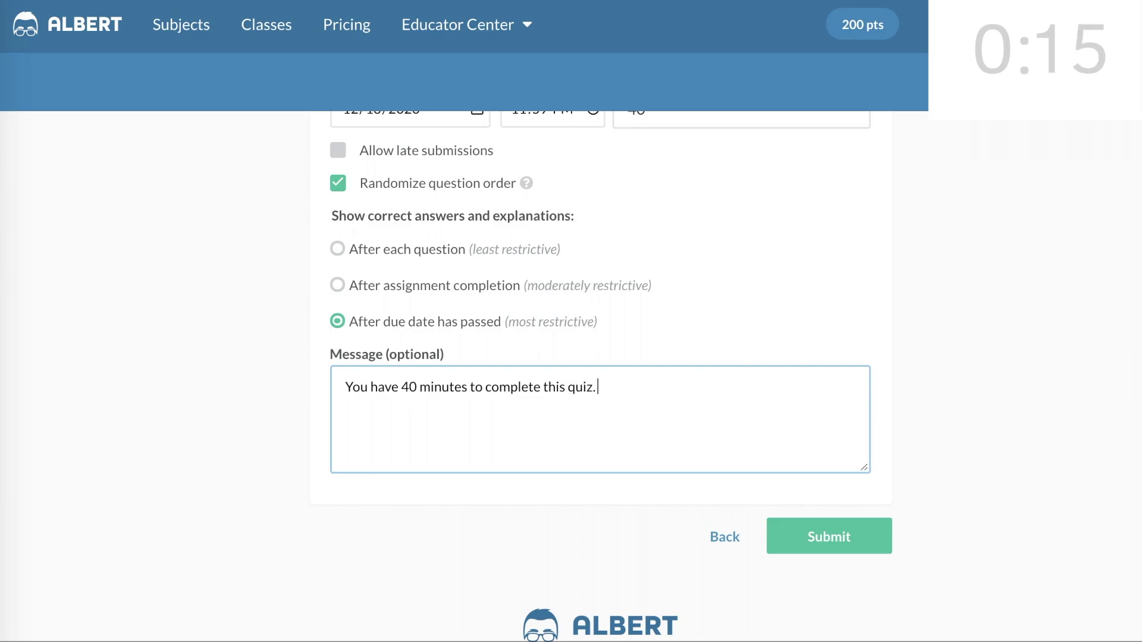
pyautogui.write(' Read the directions')
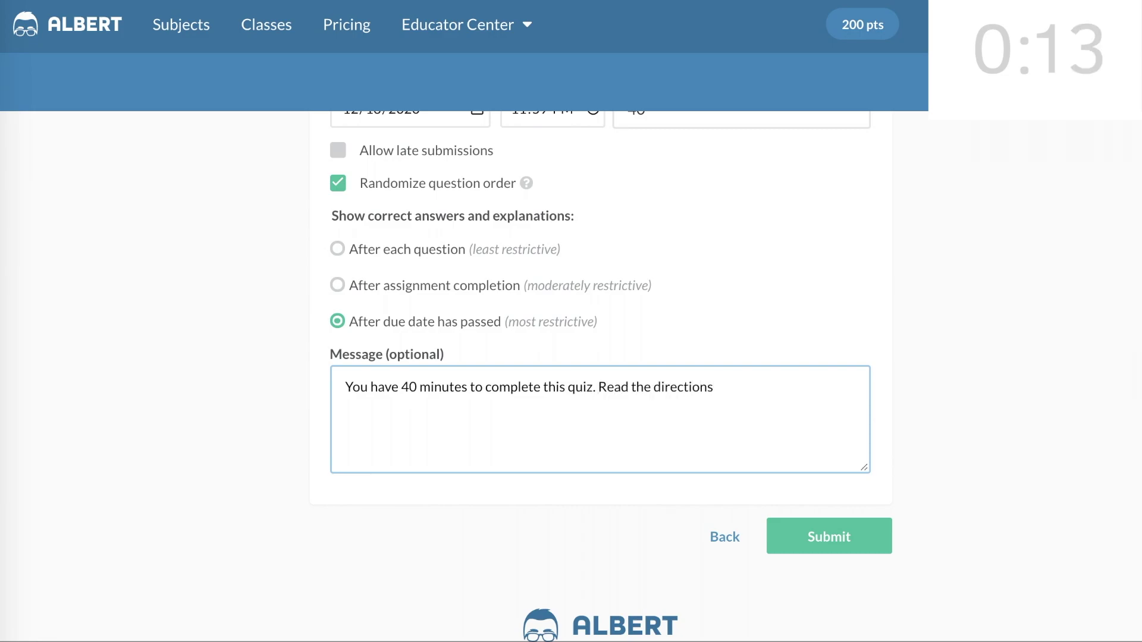
pyautogui.write(' carefully. Good luck!')
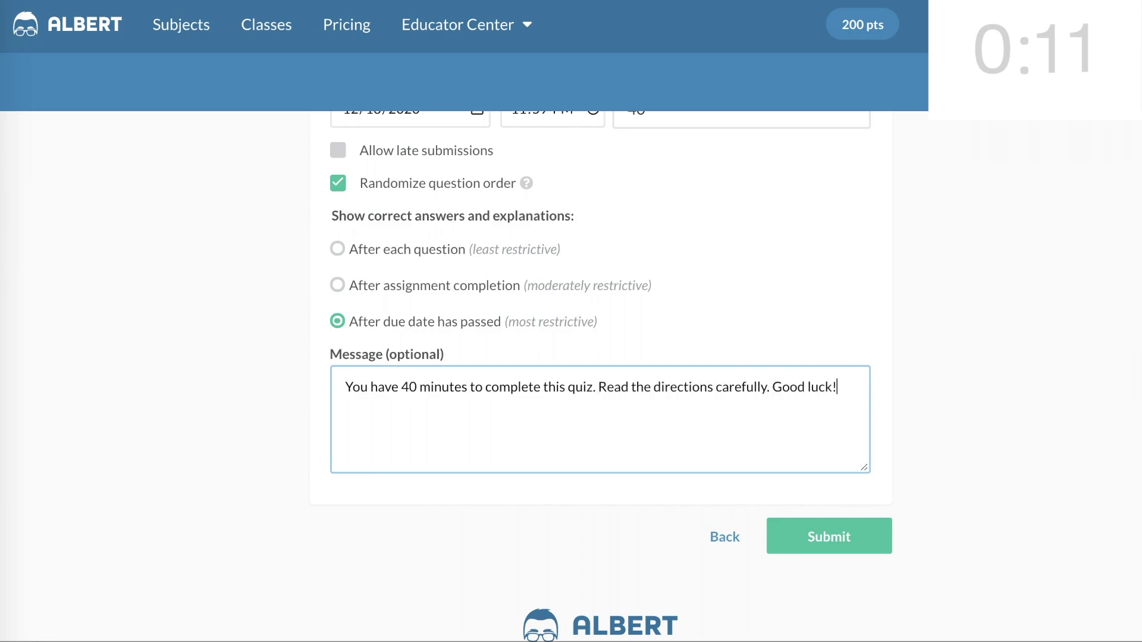
pyautogui.click(806, 537)
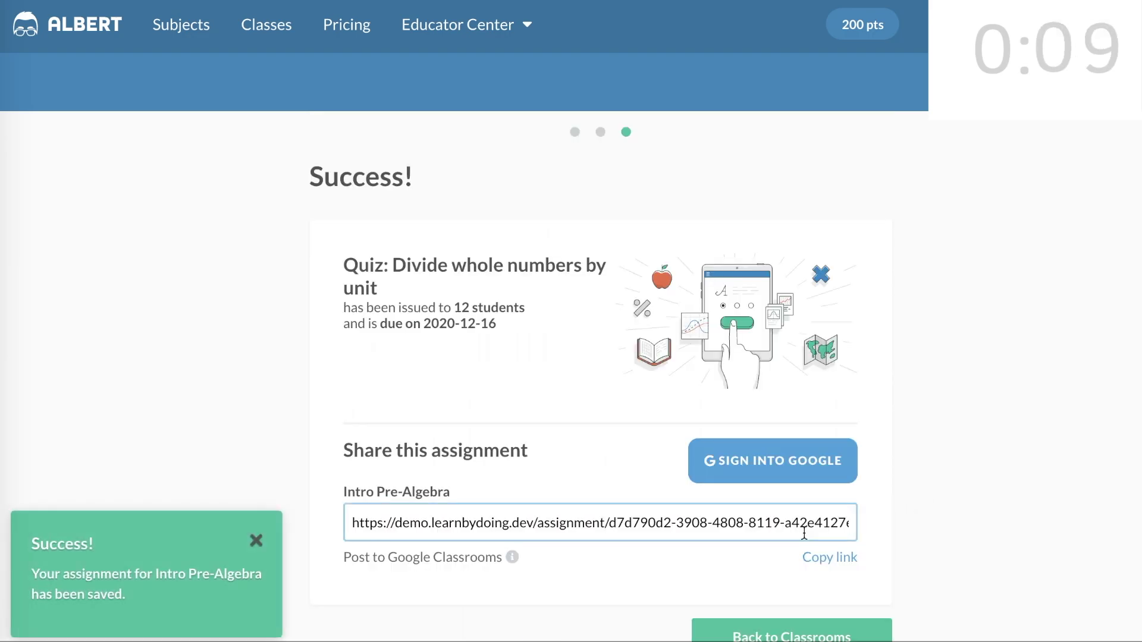
# - Scroll back to the Intro Pre-Algebra Assignments list showing 39 assignments
pyautogui.scroll(-2, 803, 538)
pyautogui.scroll(-1, 804, 534)
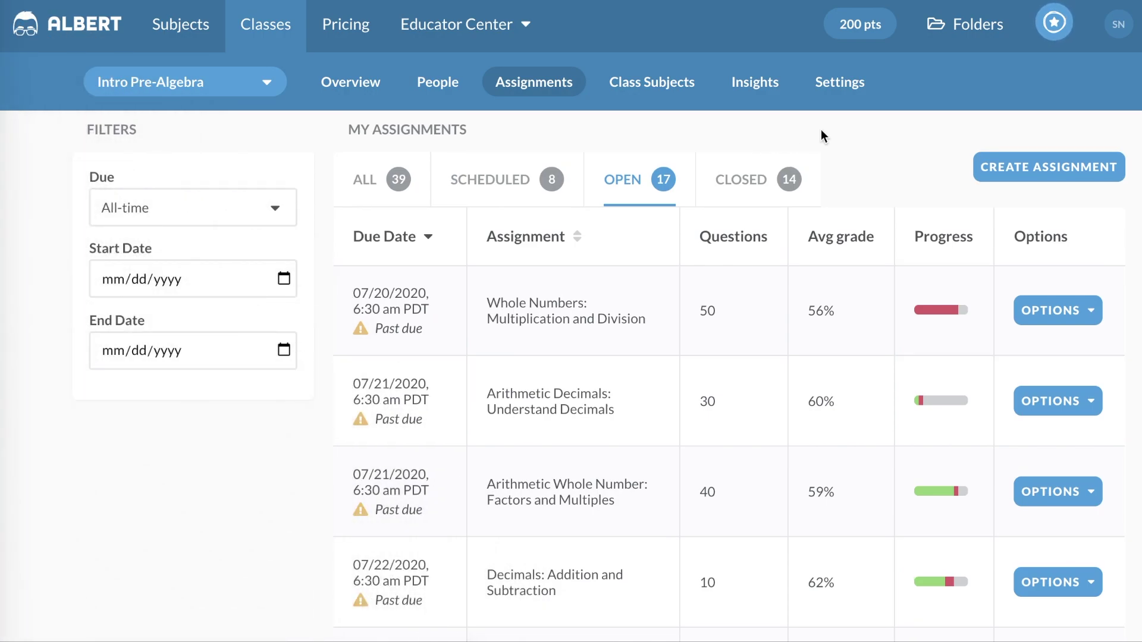
# - Start a new assignment from the Multiply Fractions Quiz folder in My Folders
pyautogui.click(1040, 166)
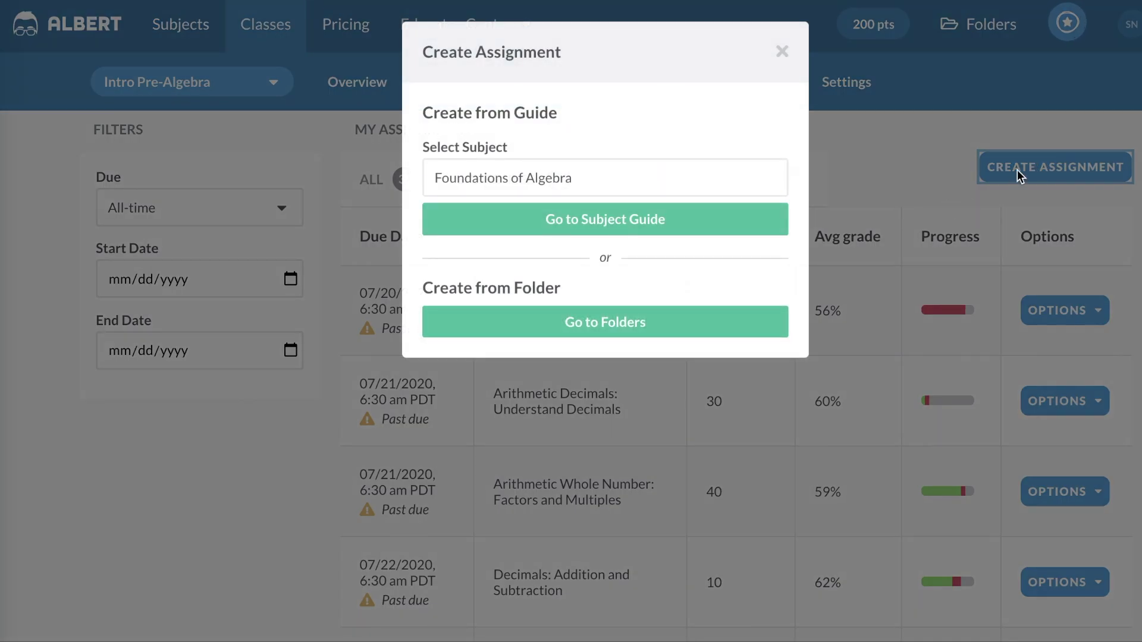
pyautogui.click(759, 315)
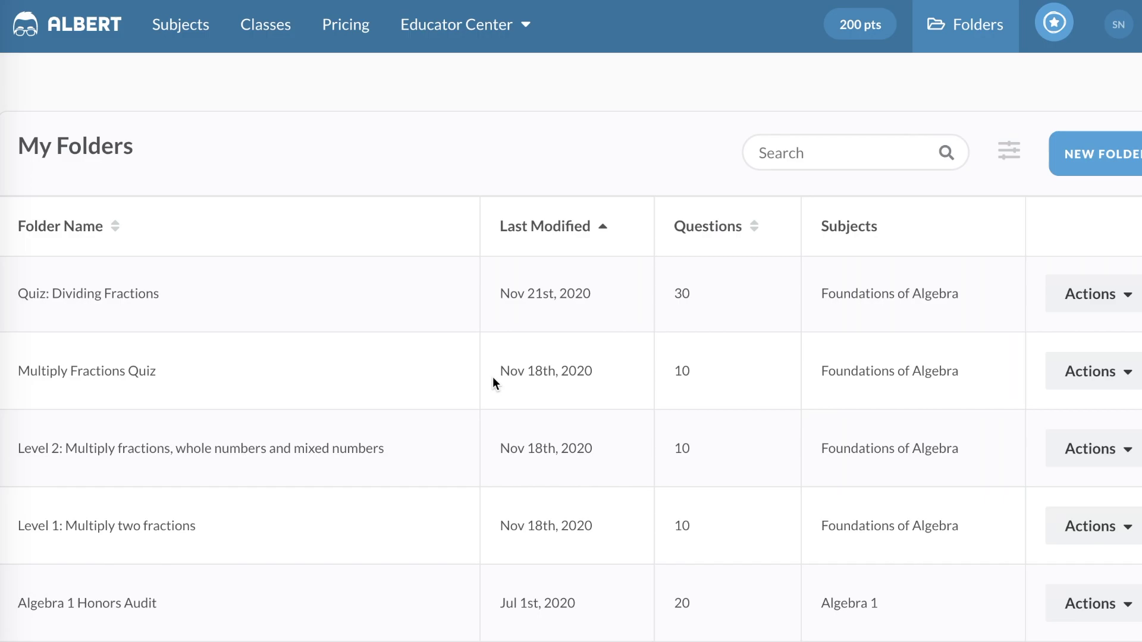
pyautogui.click(1128, 376)
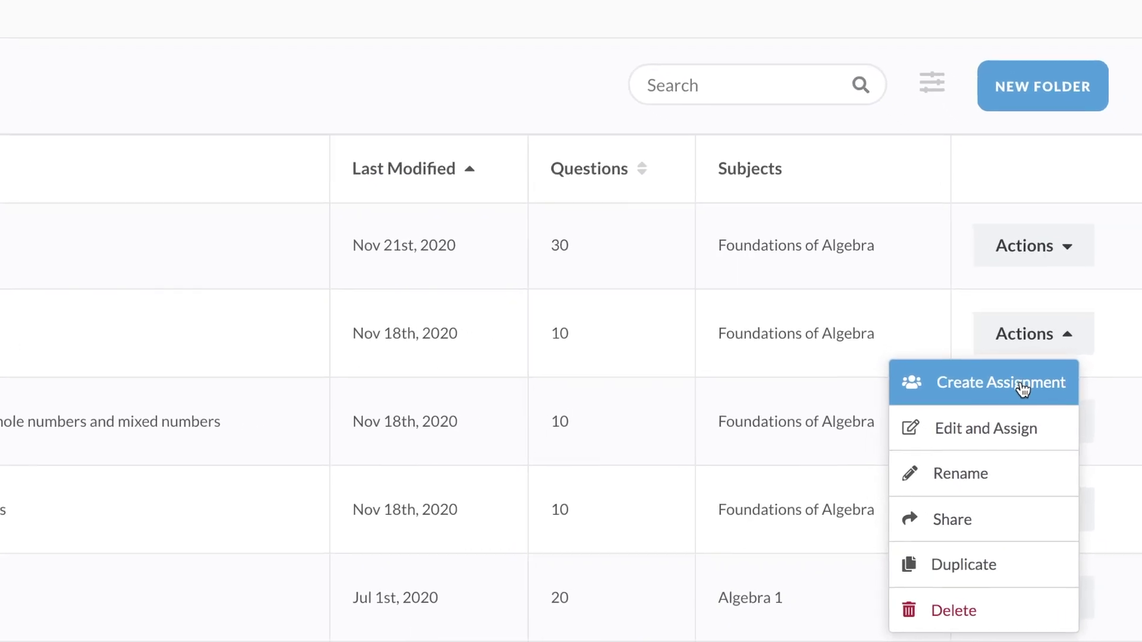
pyautogui.click(1008, 382)
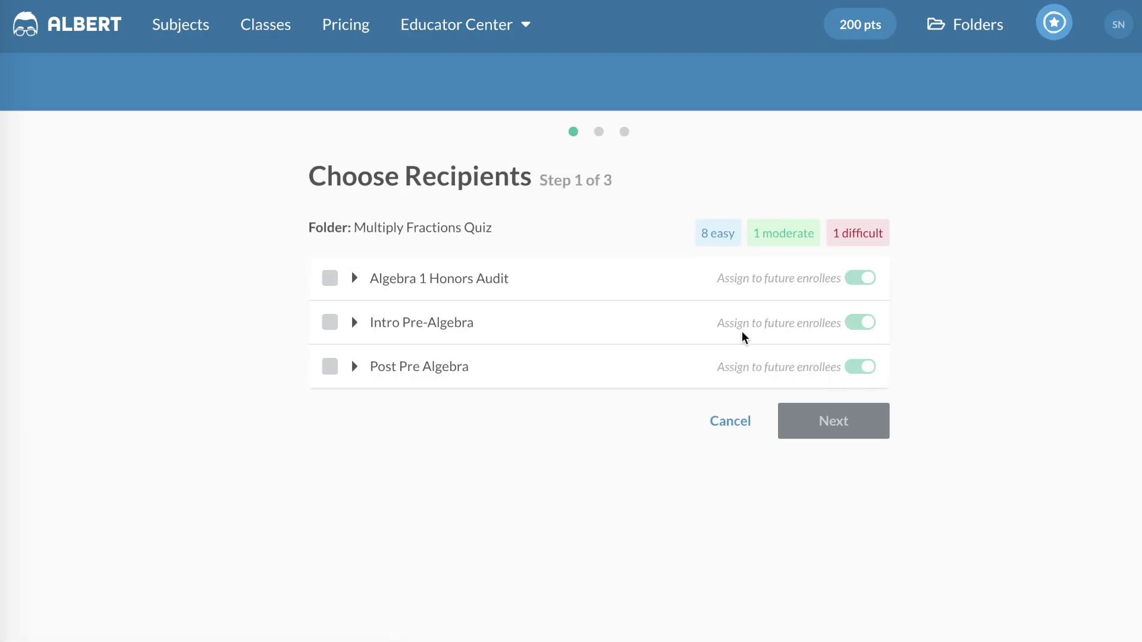
# - Expand the Intro Pre-Algebra class, tick individual students as quiz recipients, and go to Assignment Options
pyautogui.click(354, 322)
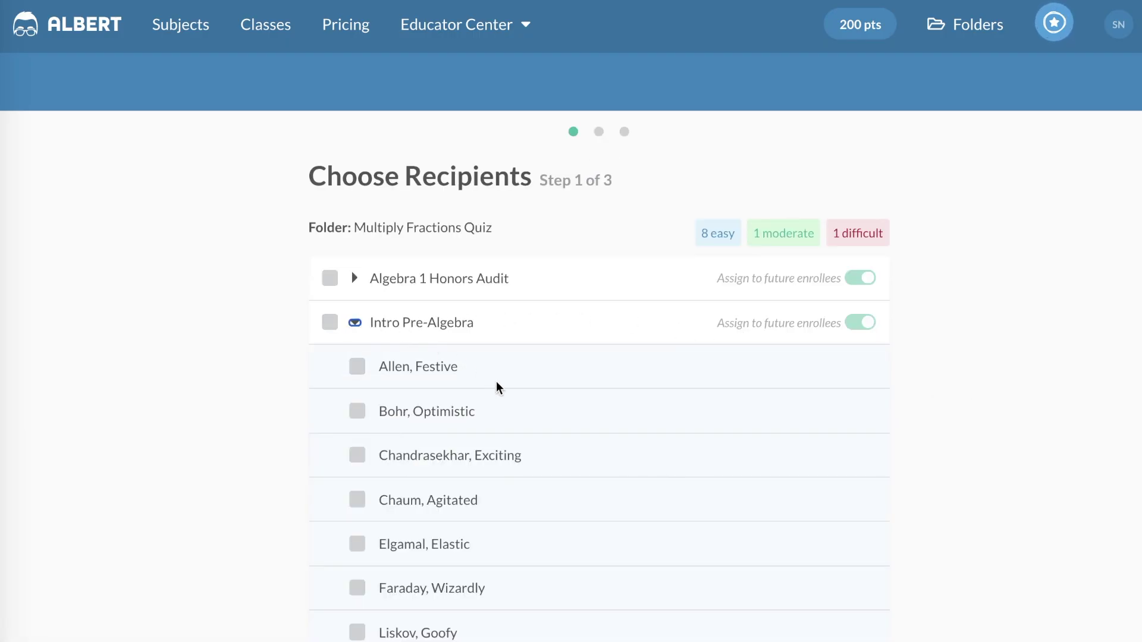
pyautogui.scroll(-4, 498, 383)
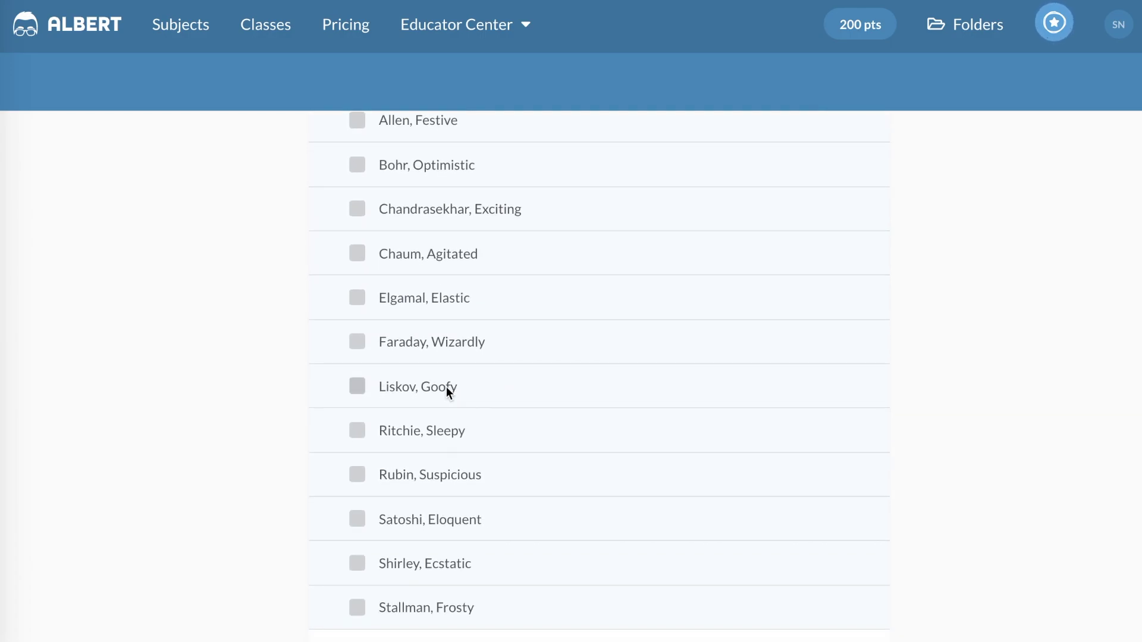
pyautogui.click(357, 387)
pyautogui.scroll(-2, 550, 411)
pyautogui.click(358, 364)
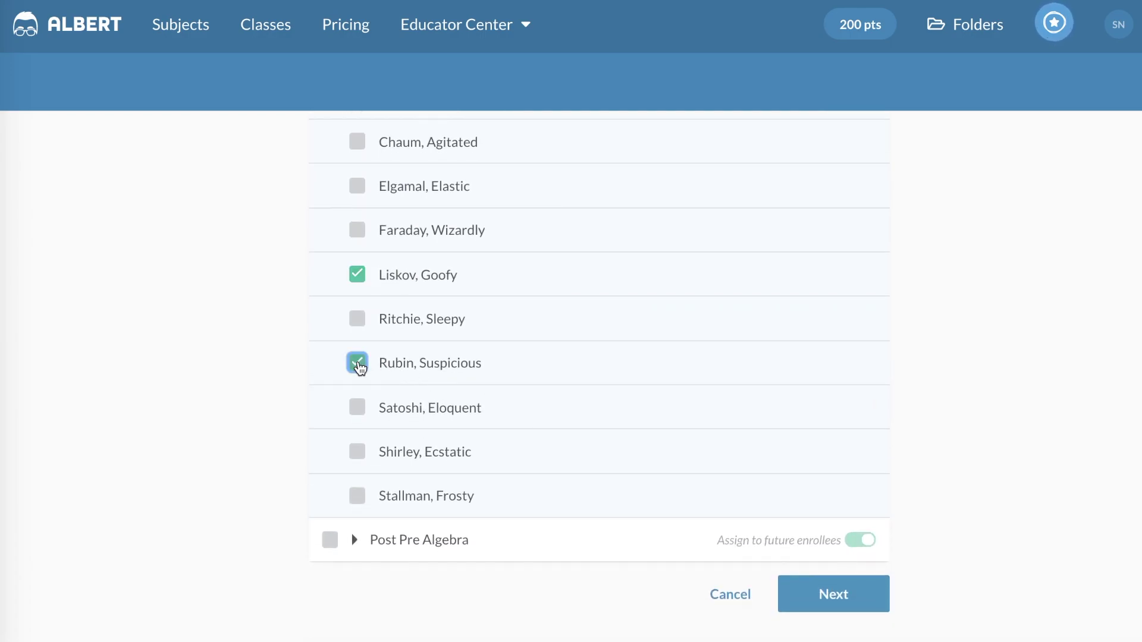
pyautogui.click(357, 452)
pyautogui.click(356, 495)
pyautogui.click(833, 592)
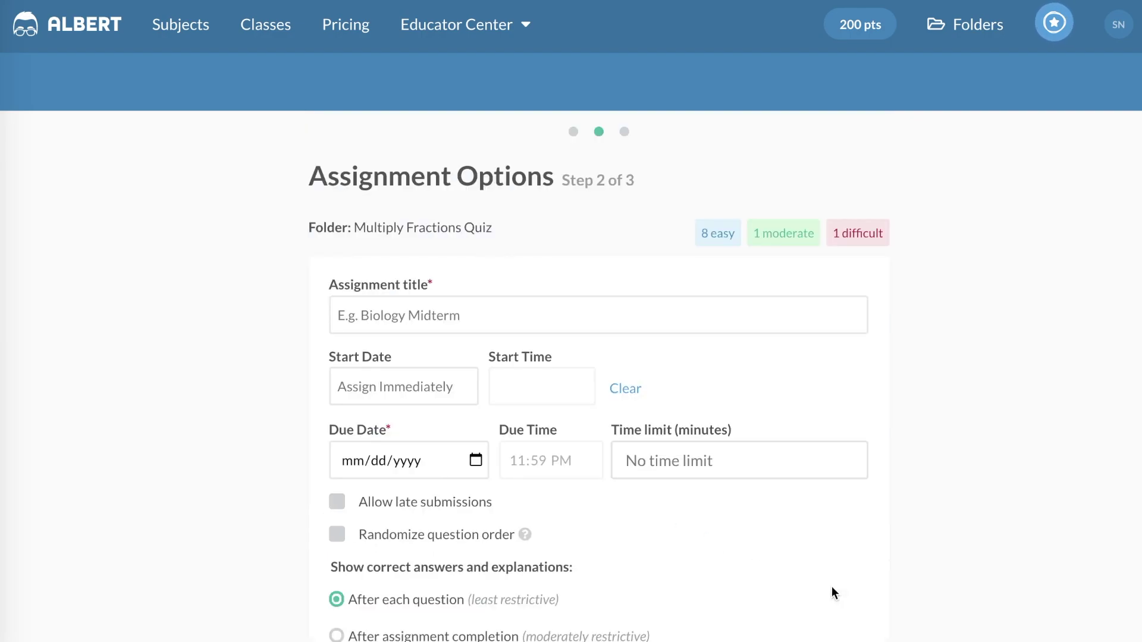